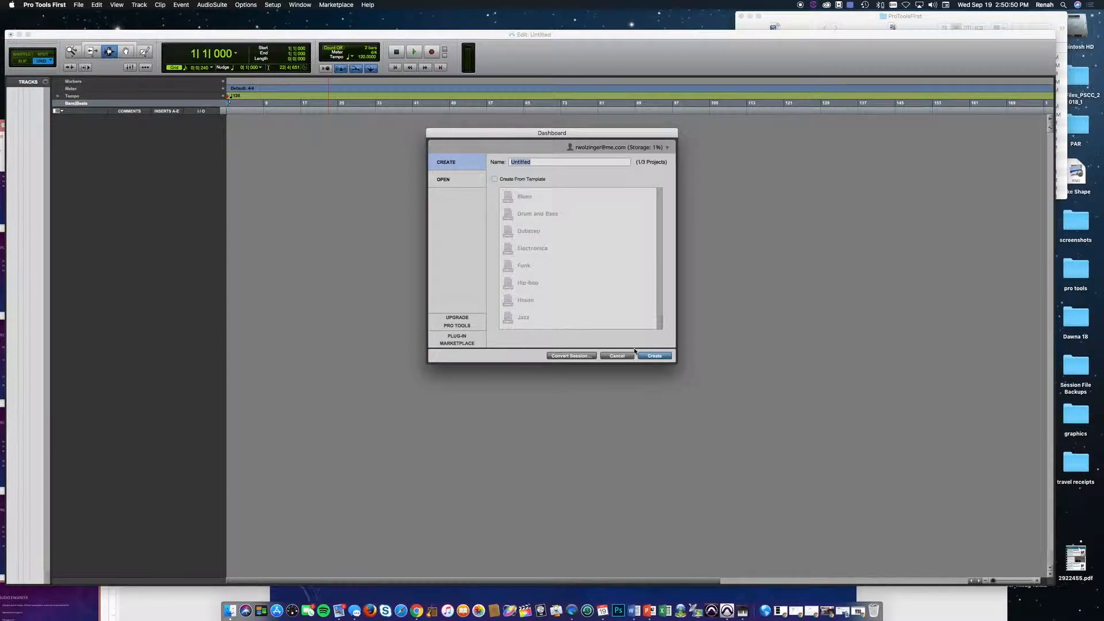
click(455, 182)
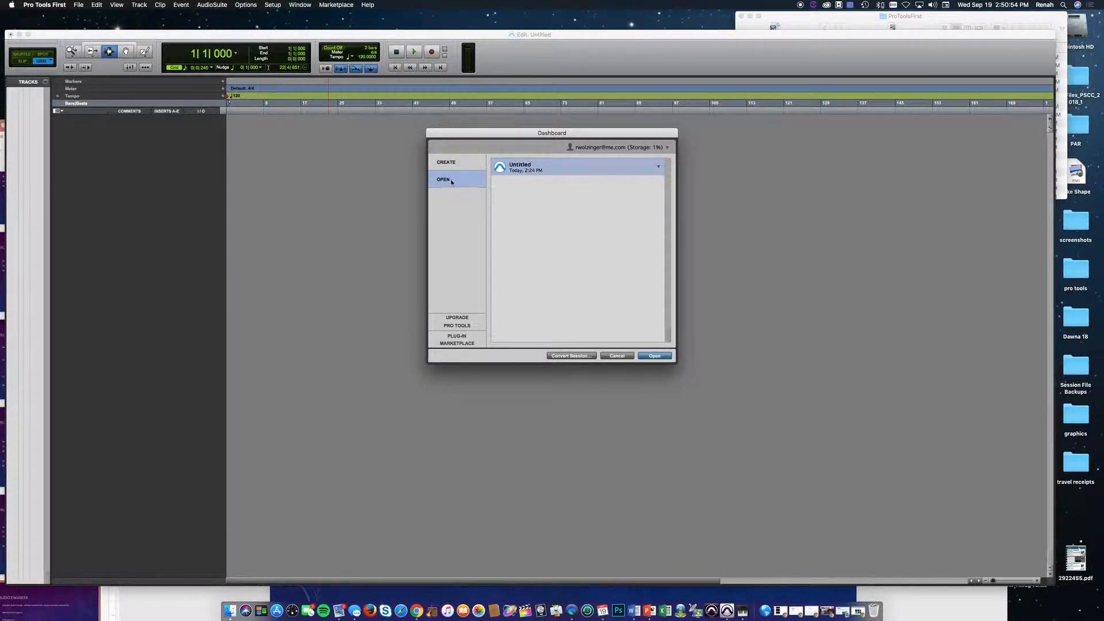
click(658, 166)
click(661, 172)
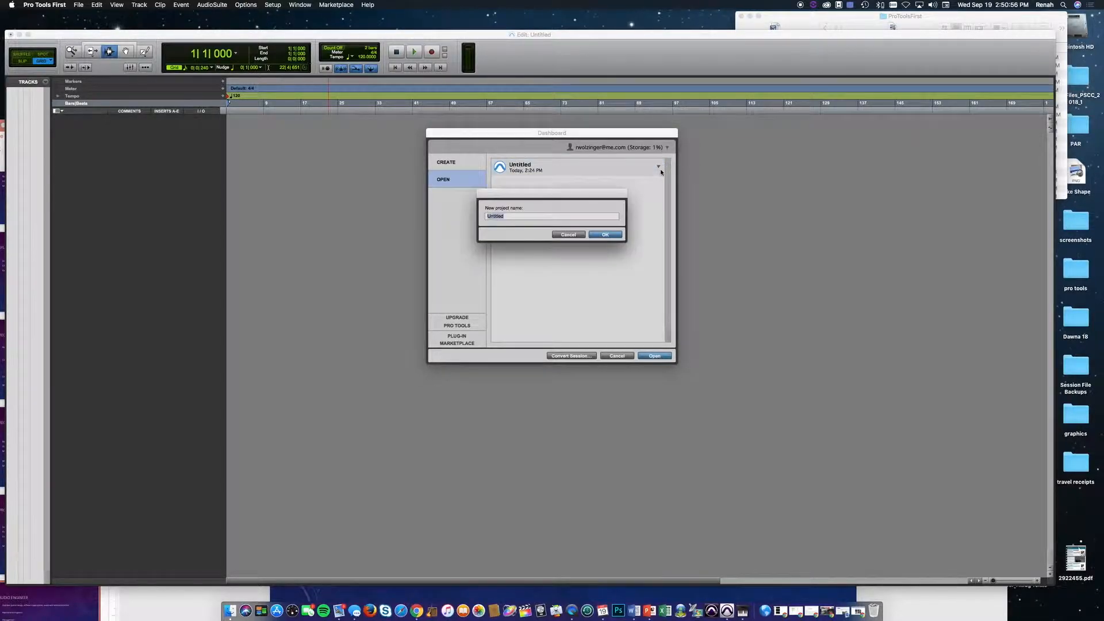
click(568, 235)
click(659, 167)
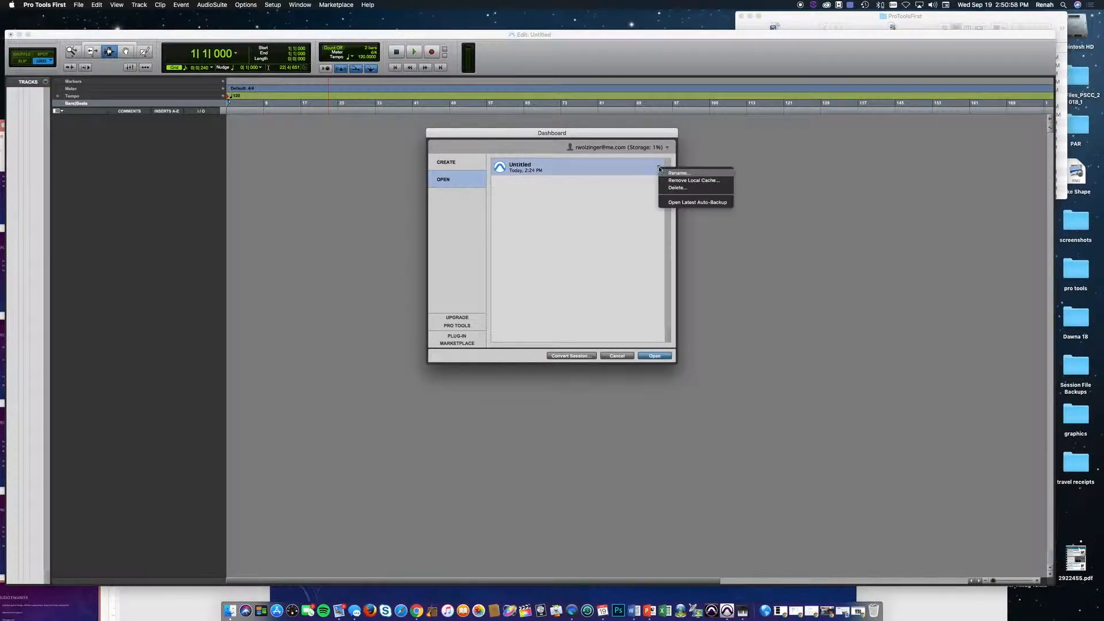
click(661, 172)
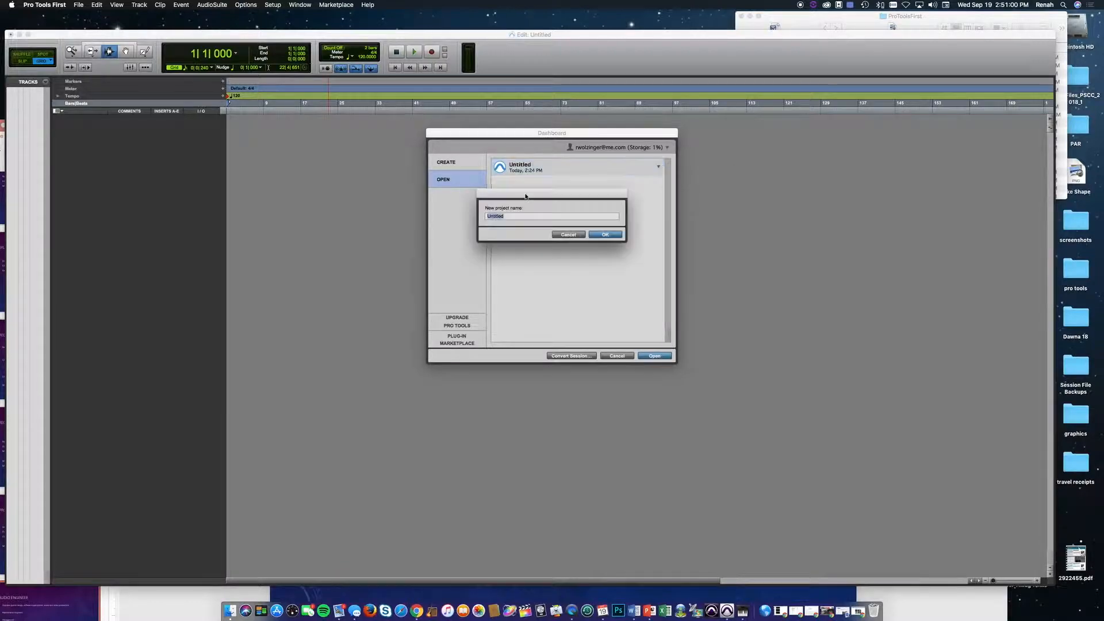
click(562, 235)
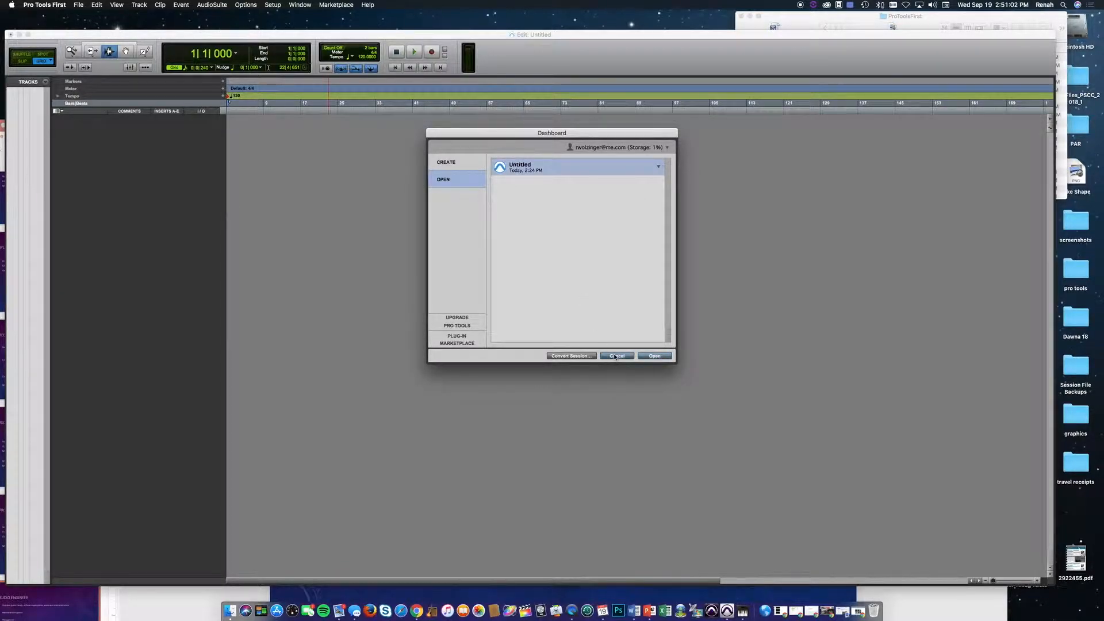
Dismiss the Dashboard and import OverboardMix.wav and Stem1.wav through Stem4.wav from the 01. Pinder Brothers folder
click(615, 356)
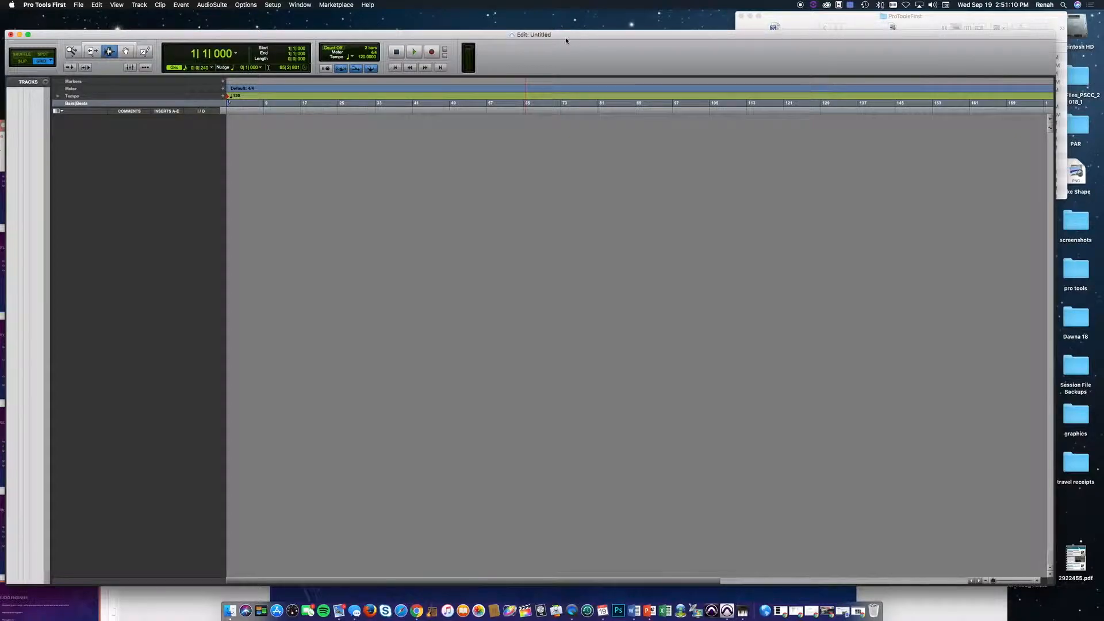
click(78, 5)
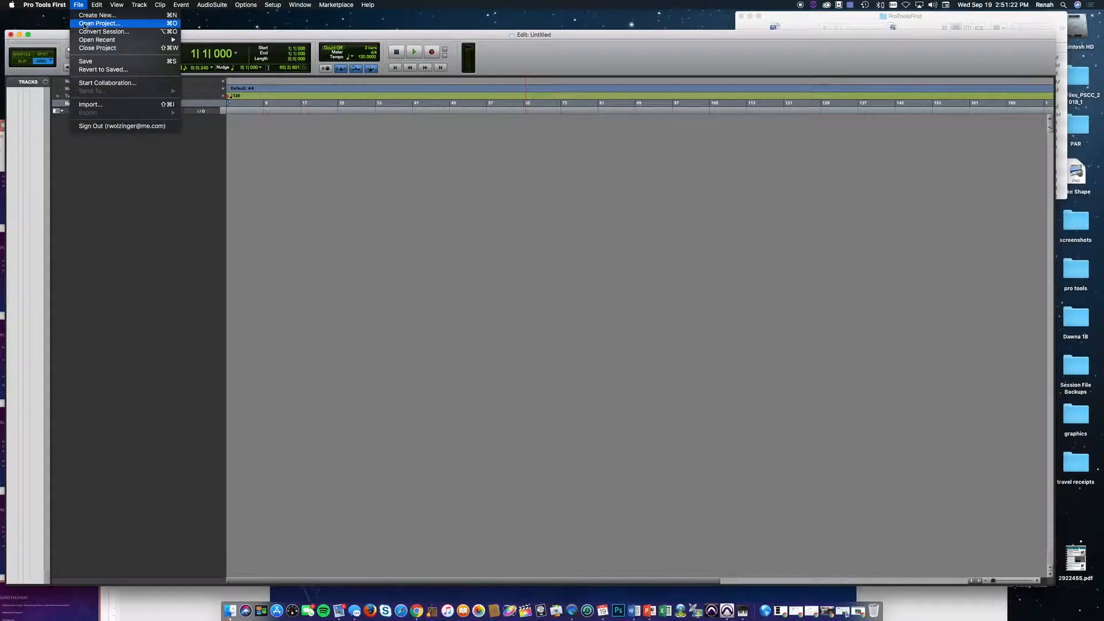
mouse_move(143, 9)
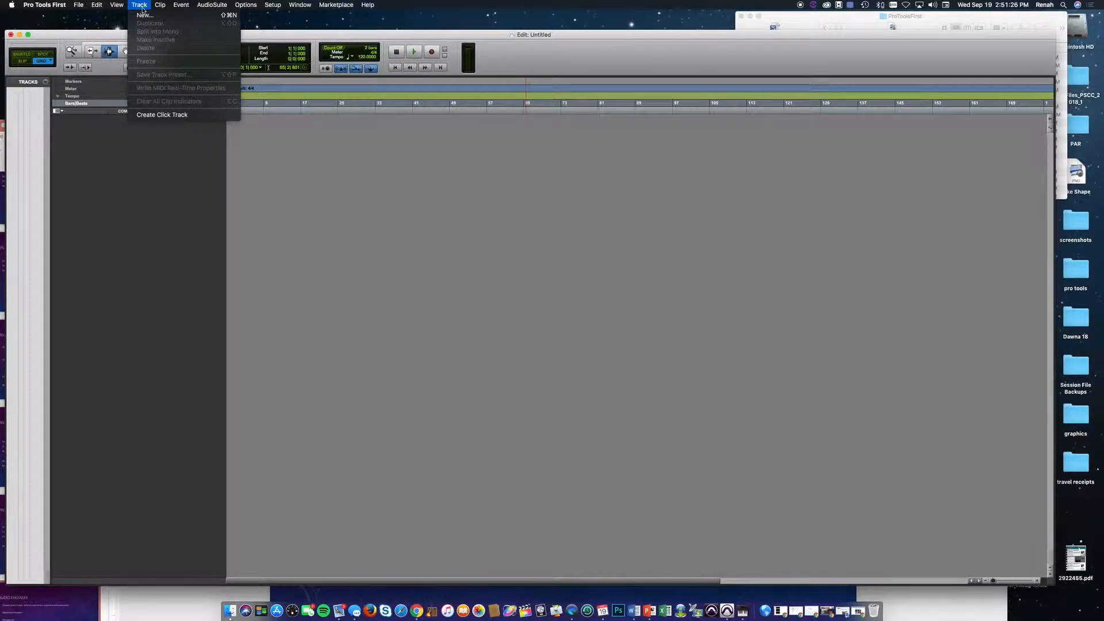
mouse_move(80, 7)
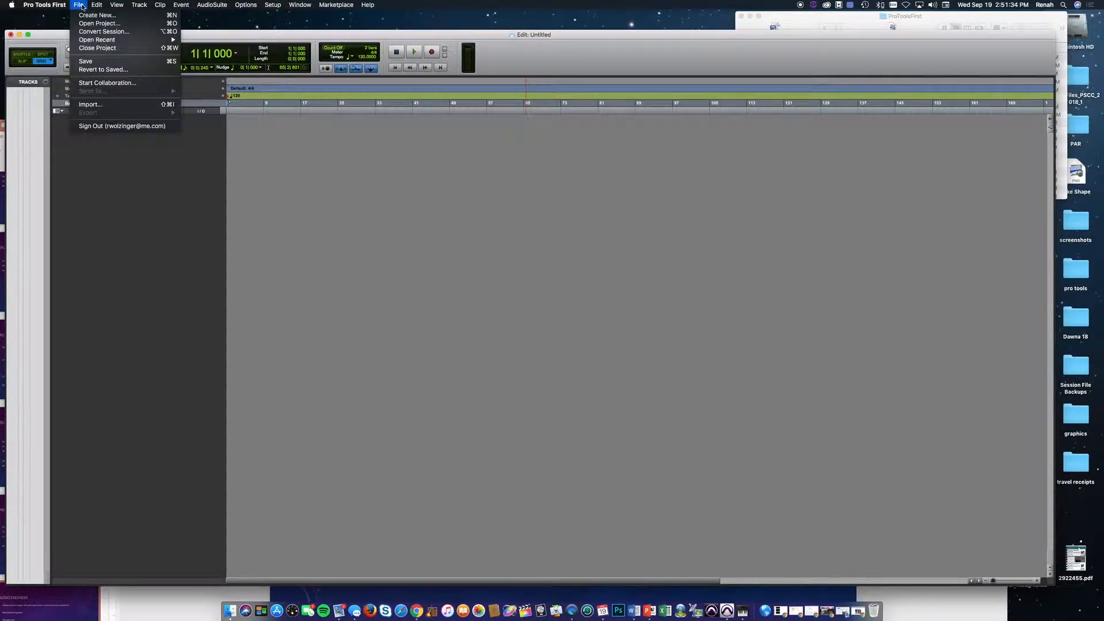
click(101, 106)
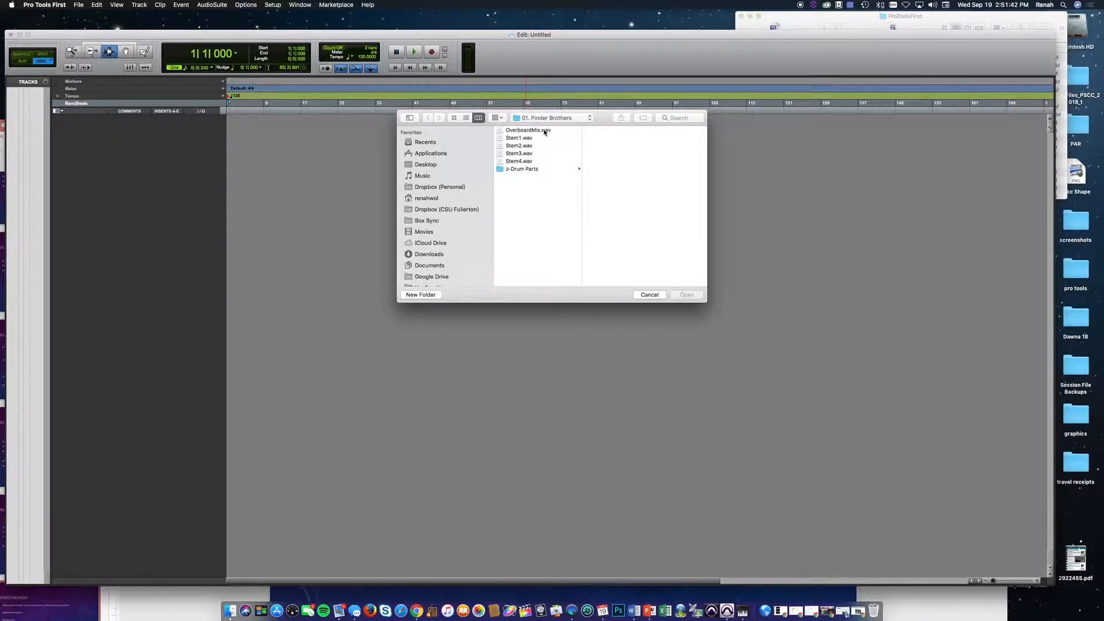
click(516, 131)
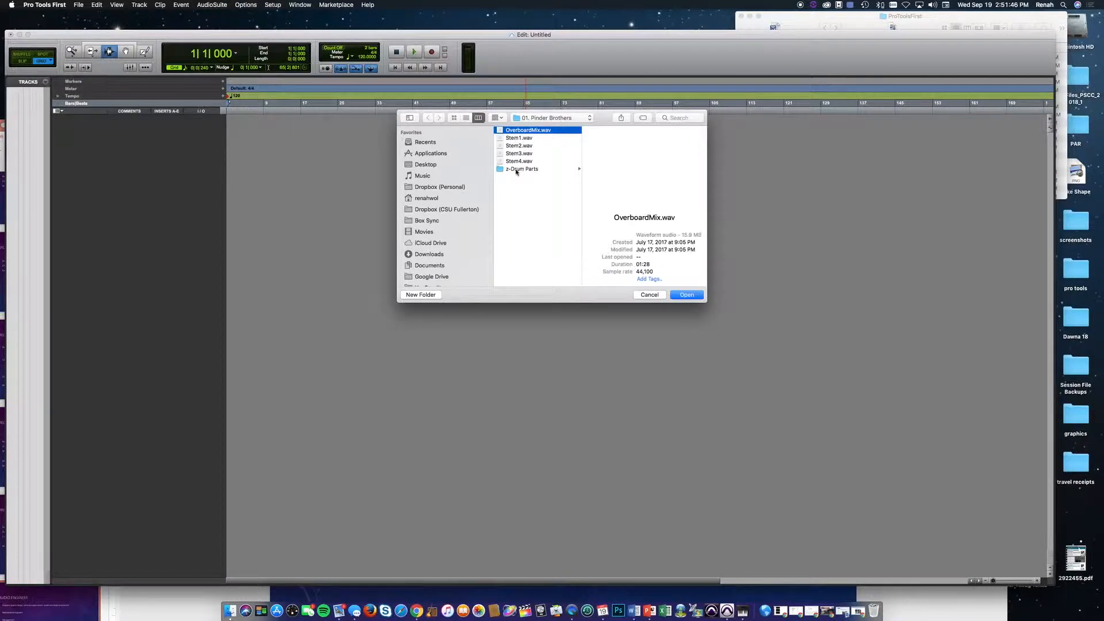
shift+click(518, 162)
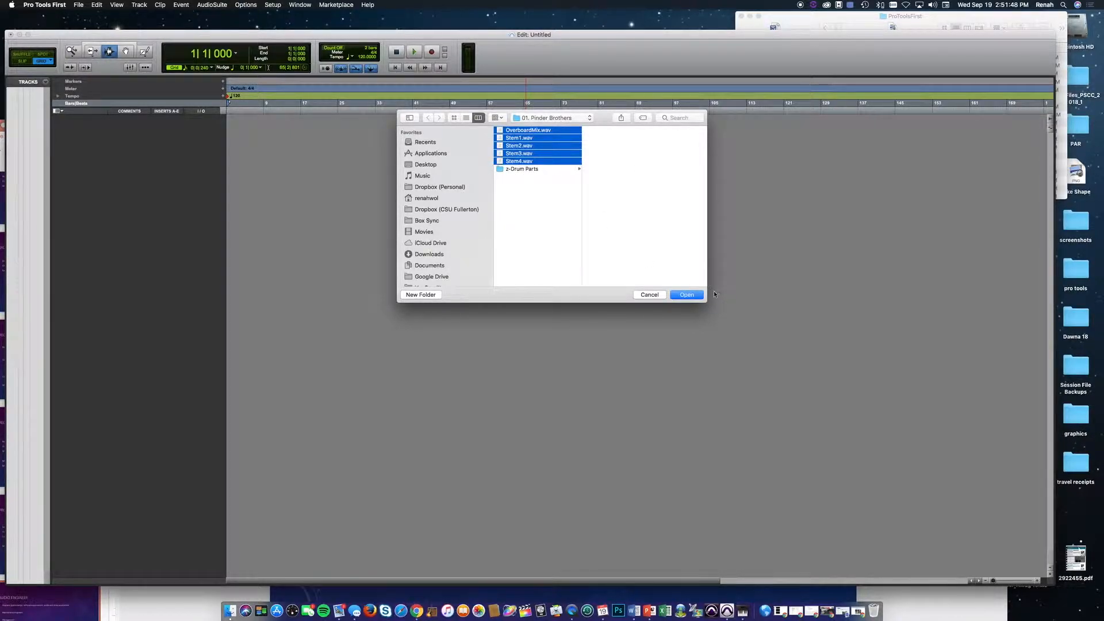
click(685, 295)
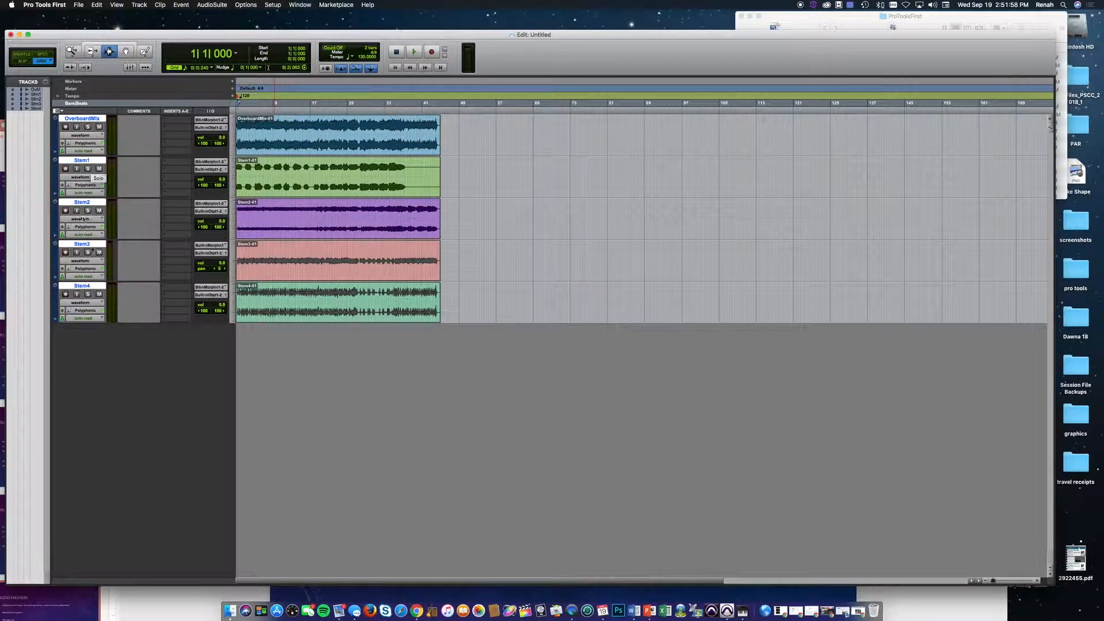
Switch to Finder and browse the ProToolsFirst folder in an enlarged column view, down to apb-media-files and 01. Pinder Brothers
click(801, 22)
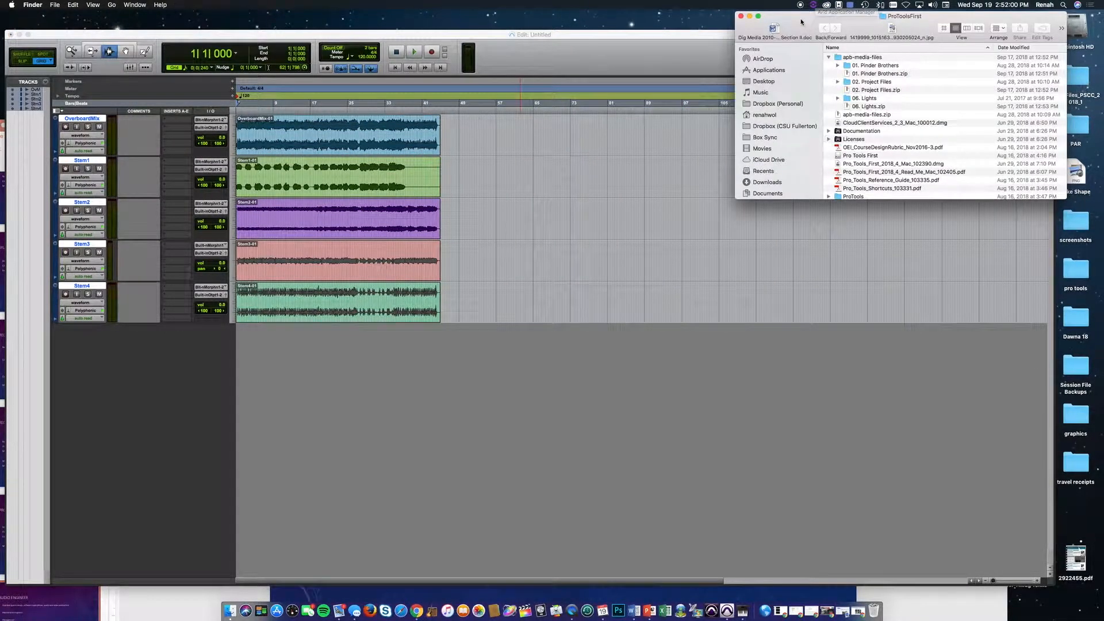
drag(801, 22, 727, 29)
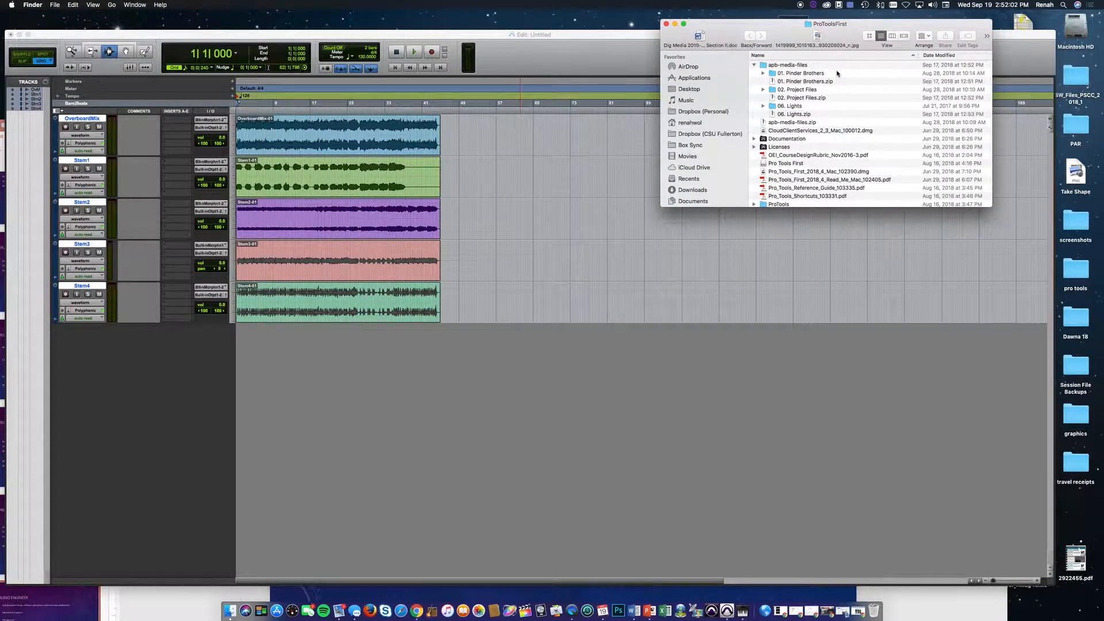
click(892, 36)
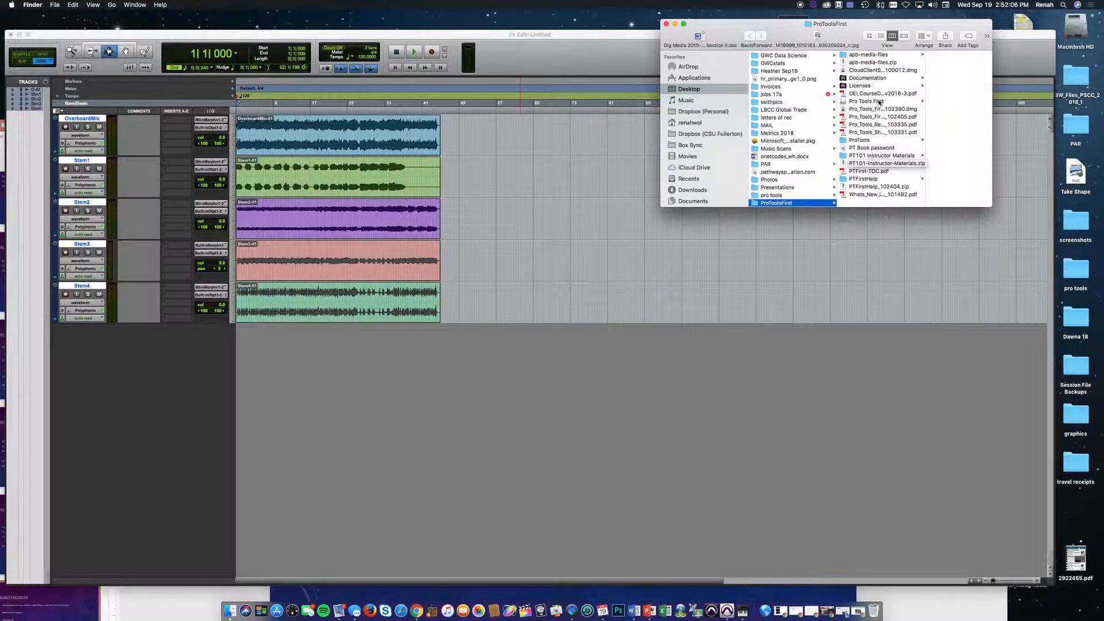
click(901, 55)
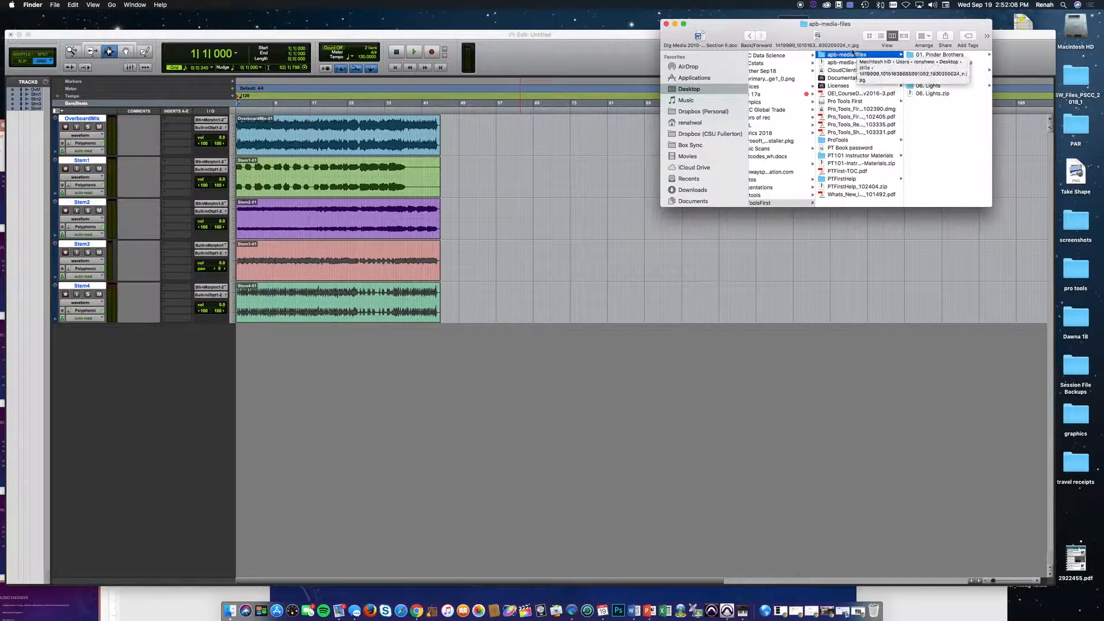
drag(771, 27, 546, 72)
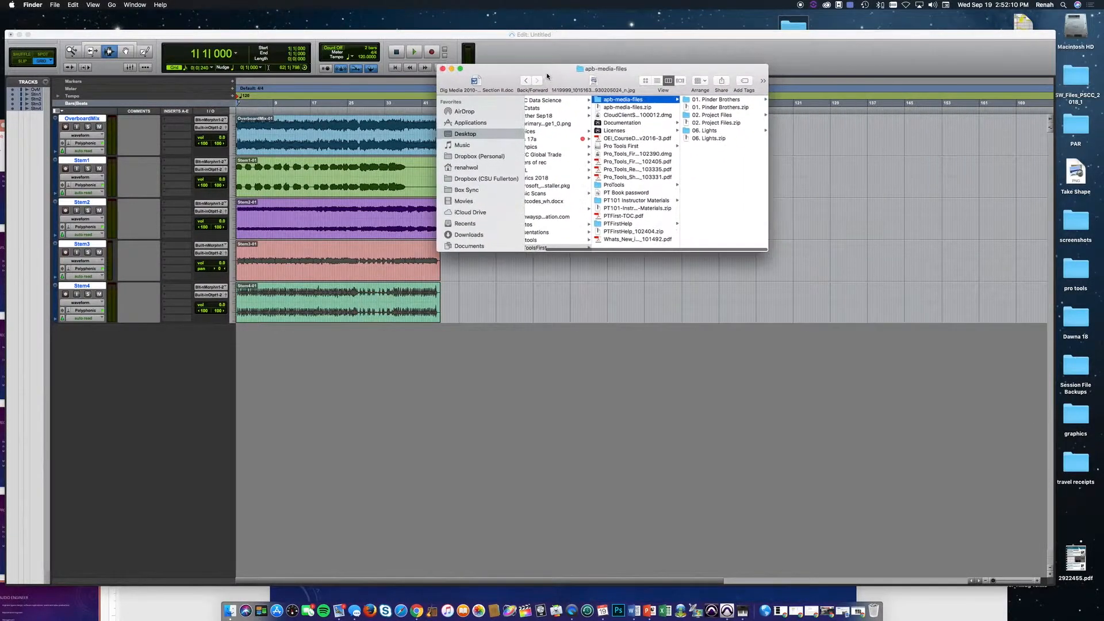
drag(767, 251, 1007, 500)
click(764, 102)
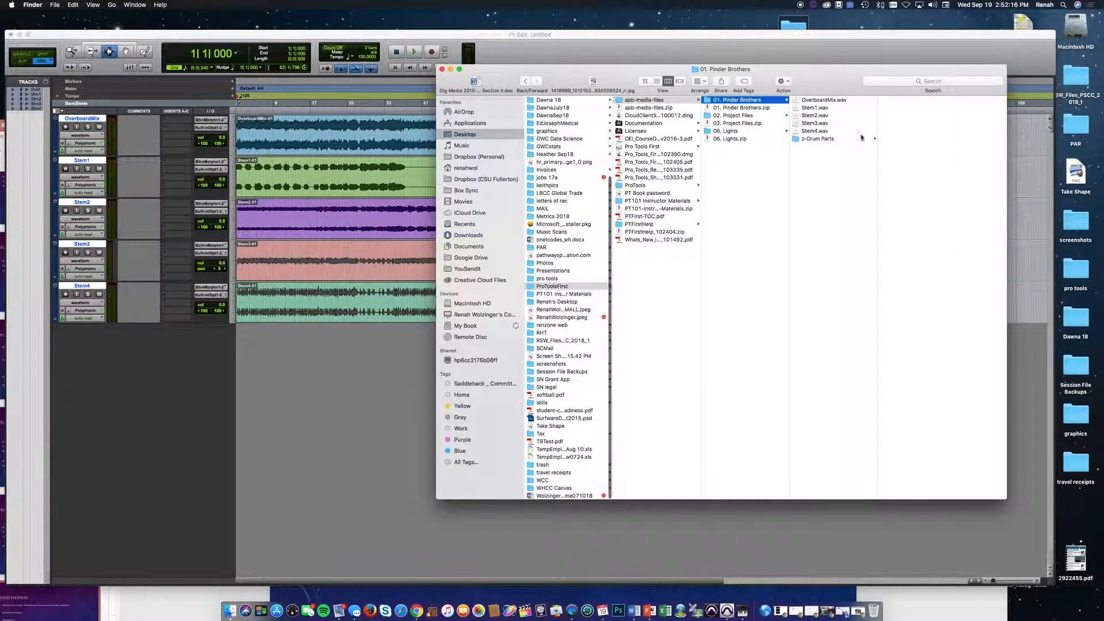
Preview the audio of OverboardMix.wav, Stem1.wav and Stem2.wav in Finder and close the folder window
click(828, 101)
click(942, 260)
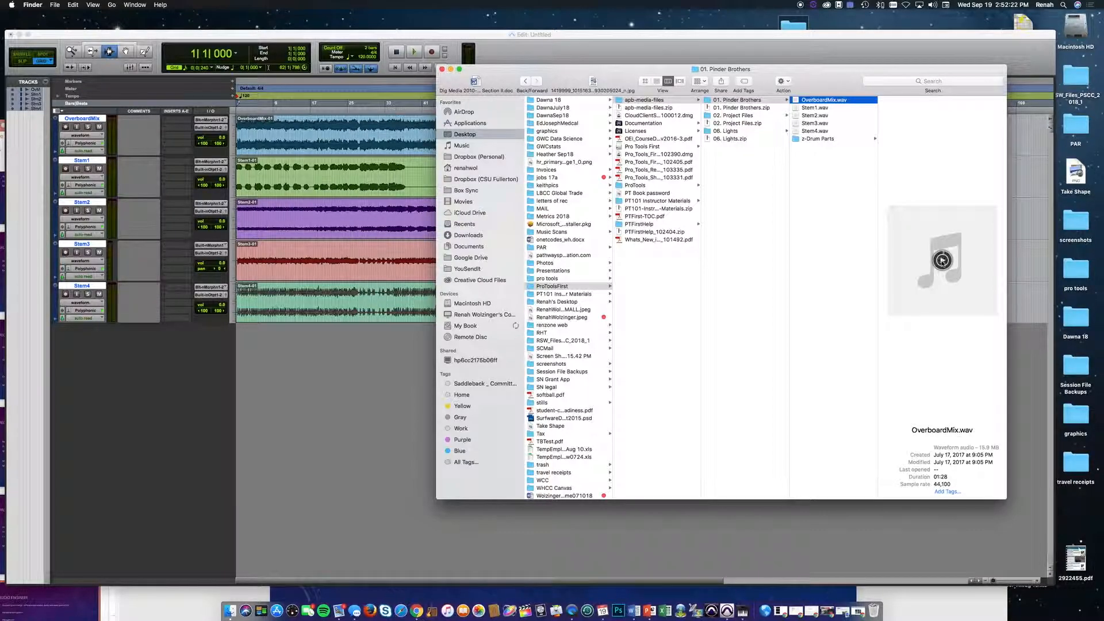
click(820, 109)
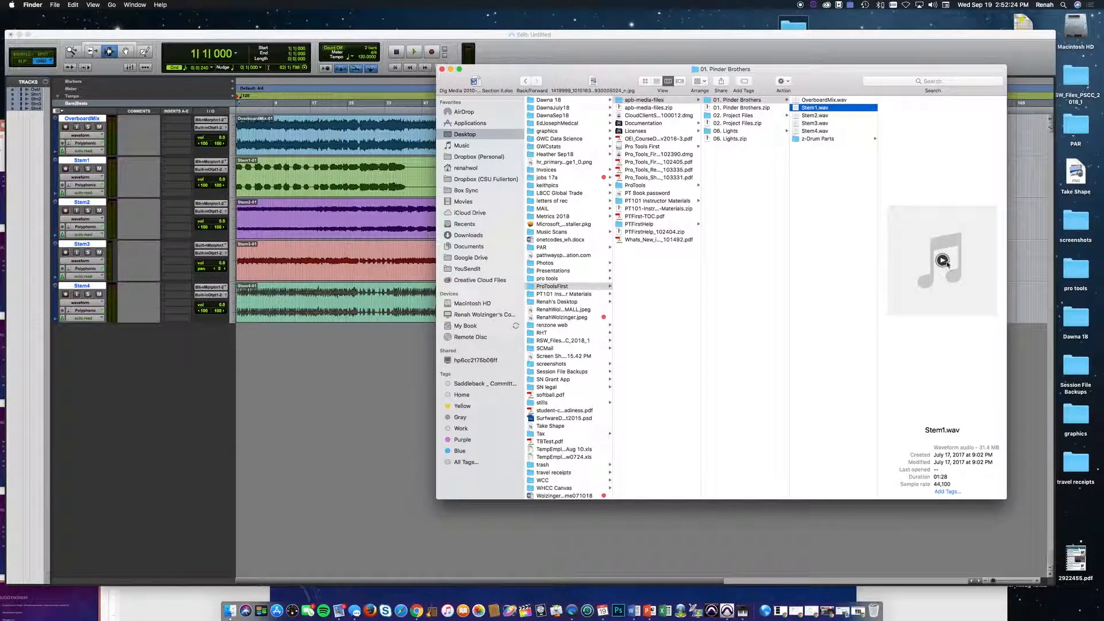
click(942, 260)
click(948, 264)
click(834, 117)
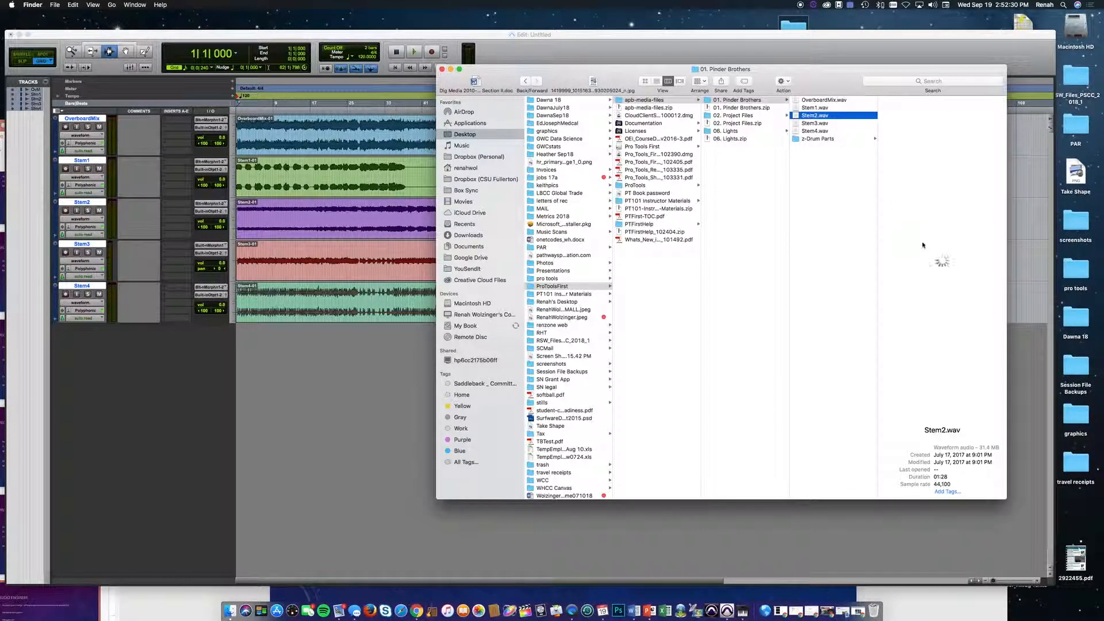
click(944, 261)
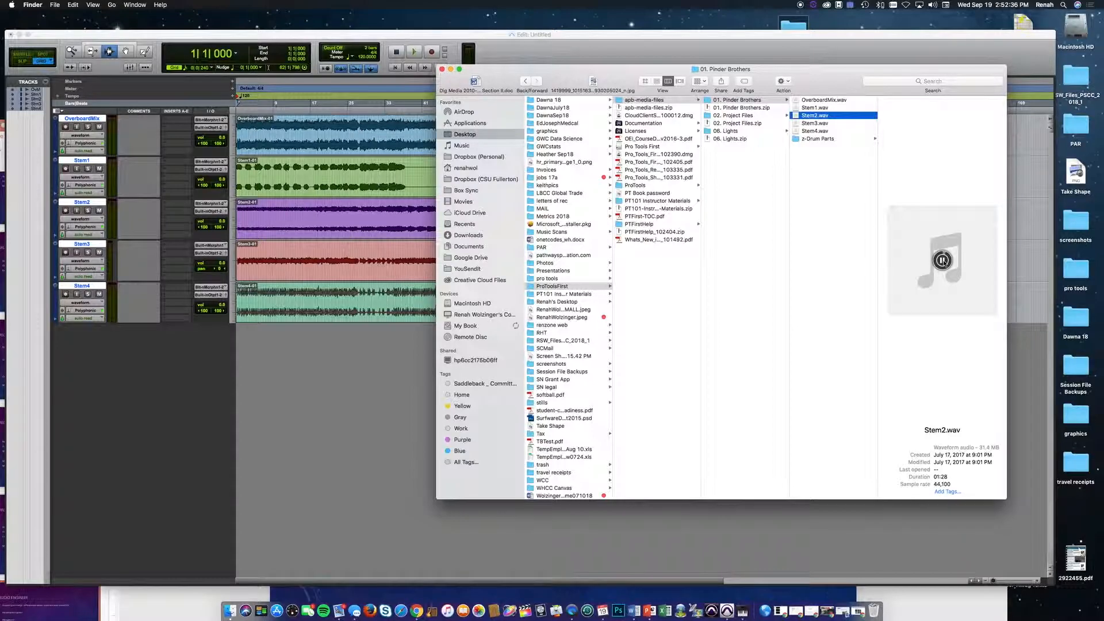
click(943, 263)
click(442, 69)
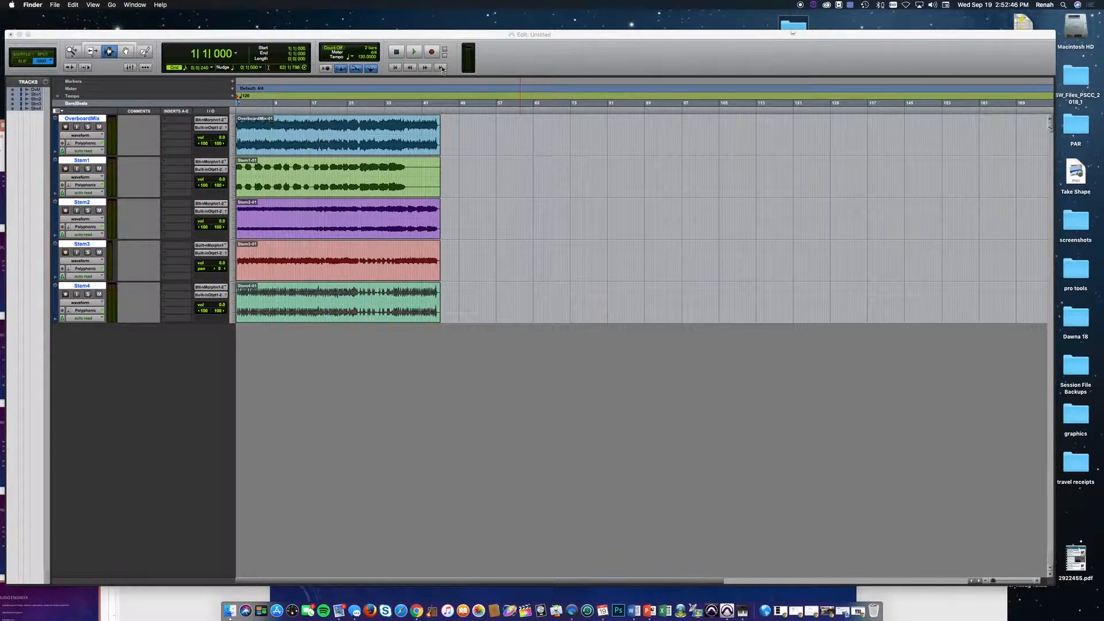
Switch back to Pro Tools First and audition the OverboardMix track on its own in solo
click(144, 37)
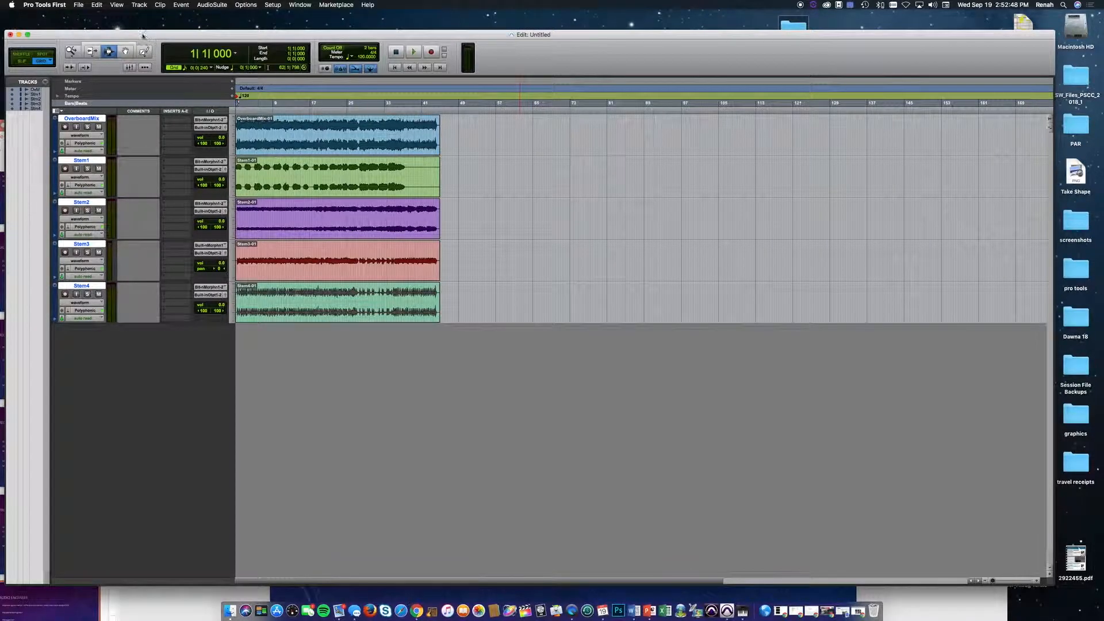
click(80, 6)
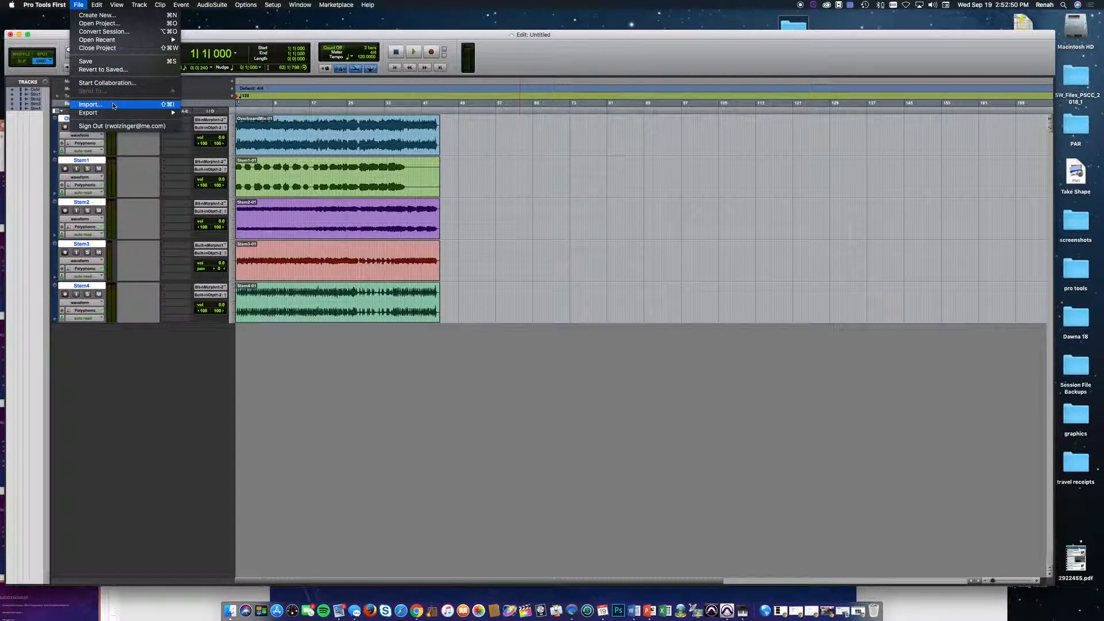
click(81, 5)
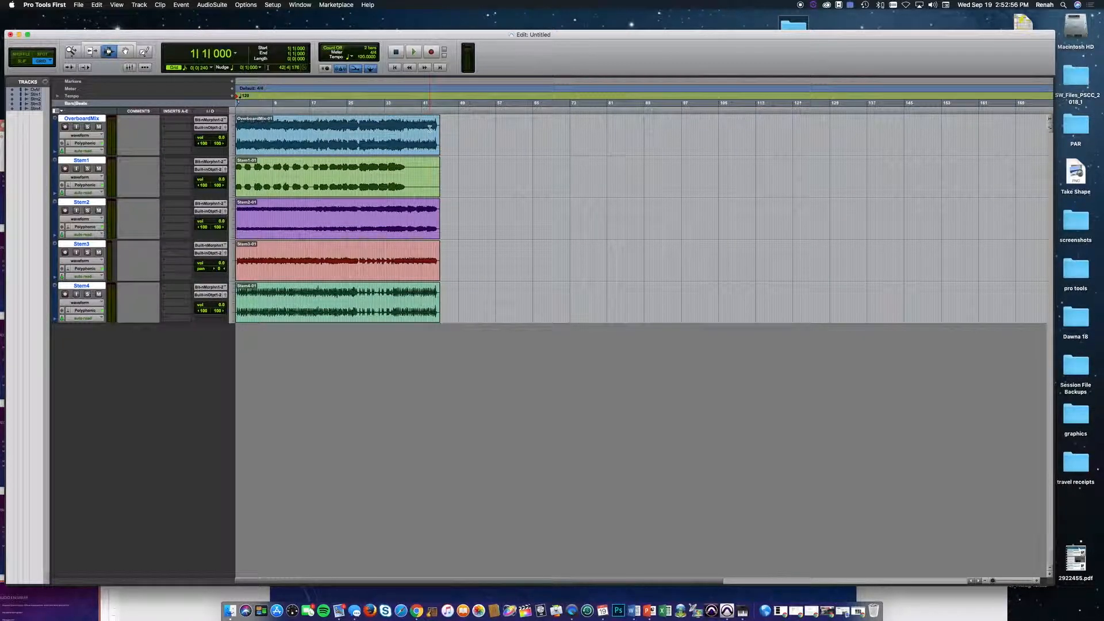
click(87, 128)
key(space)
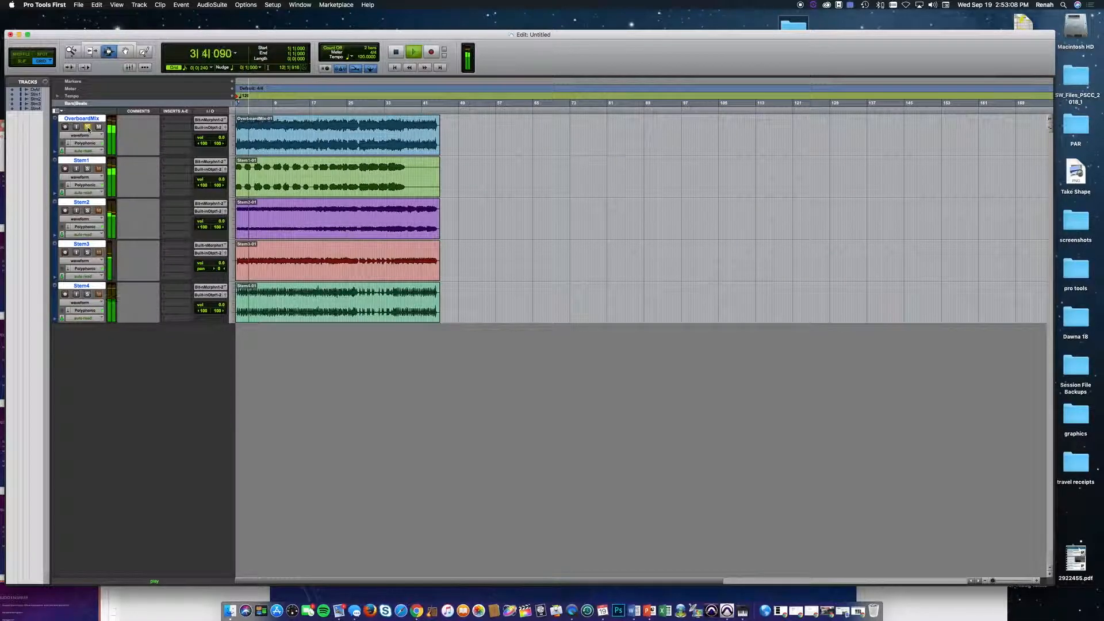
key(space)
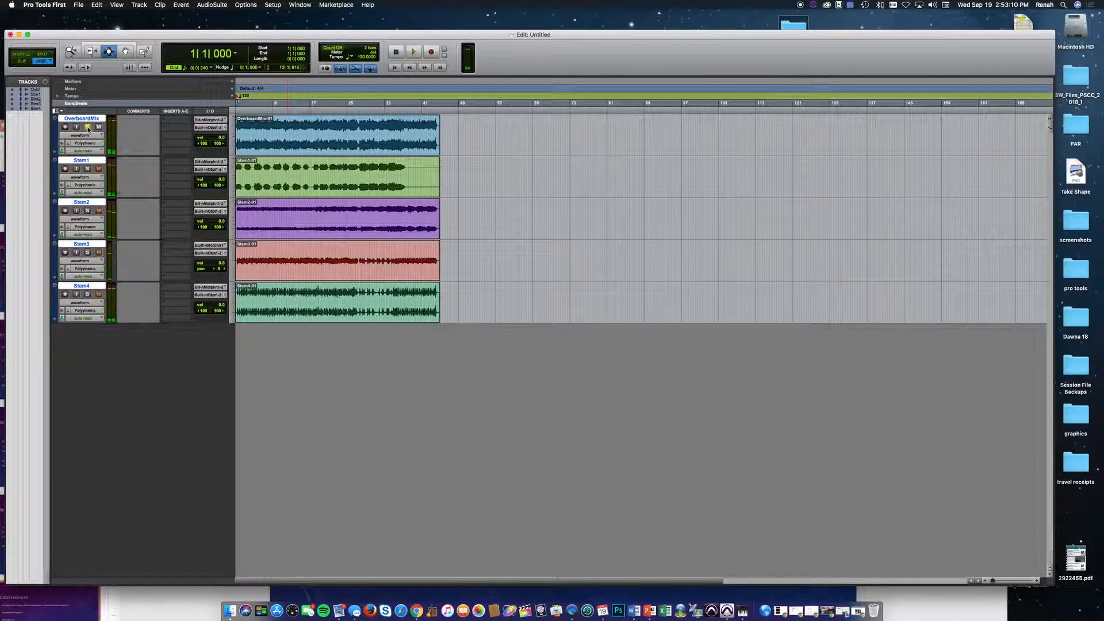
click(413, 52)
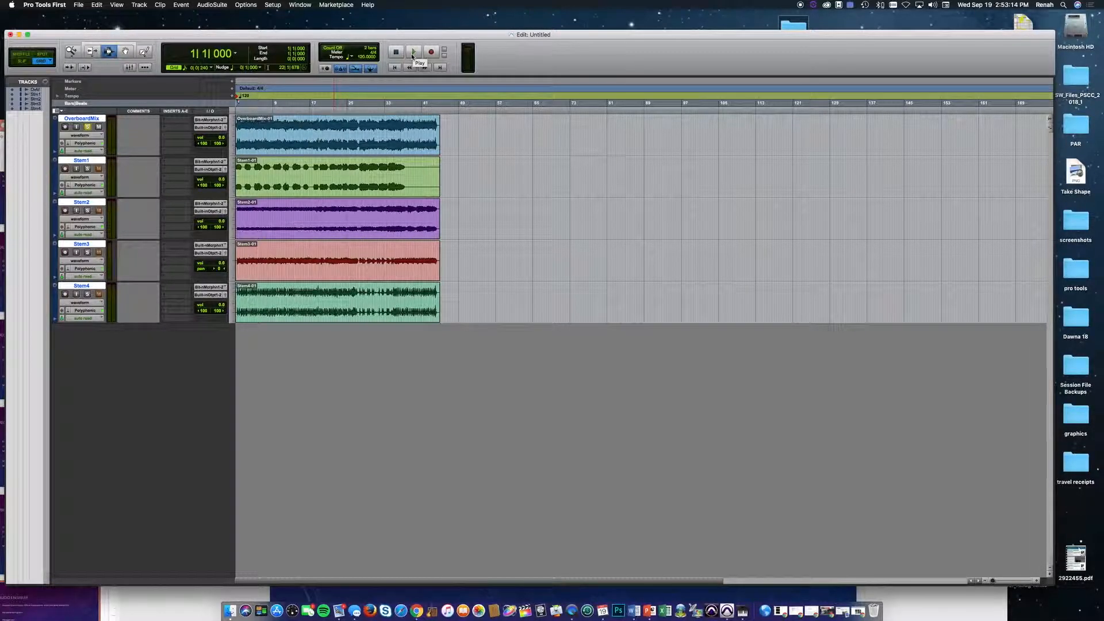
Take OverboardMix out of solo, mute it, and play back the four stem tracks together
click(86, 126)
click(99, 127)
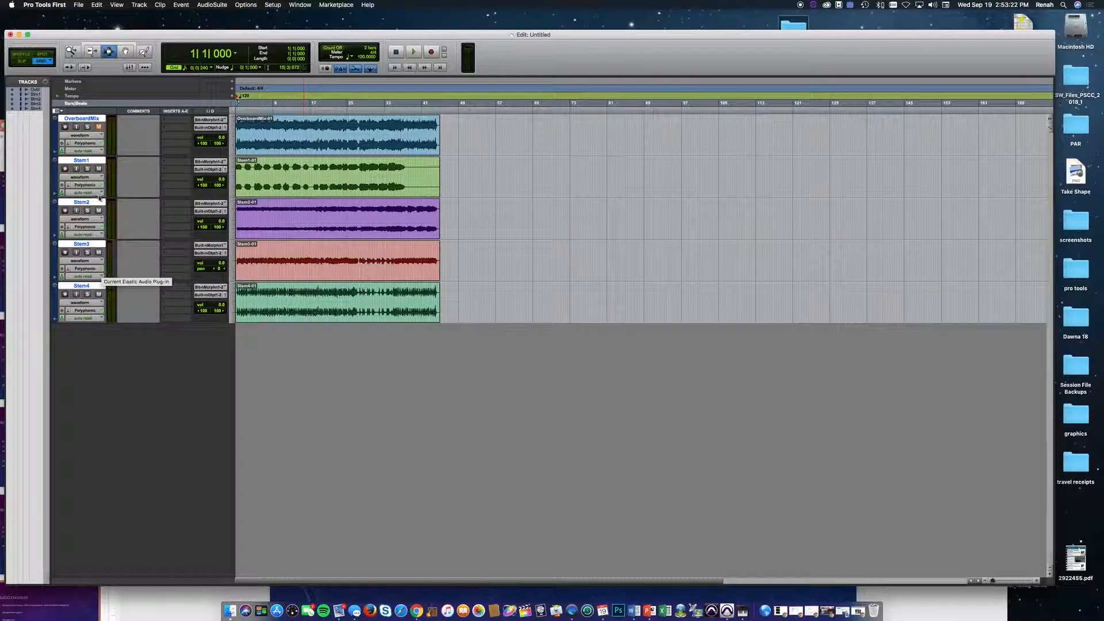
key(space)
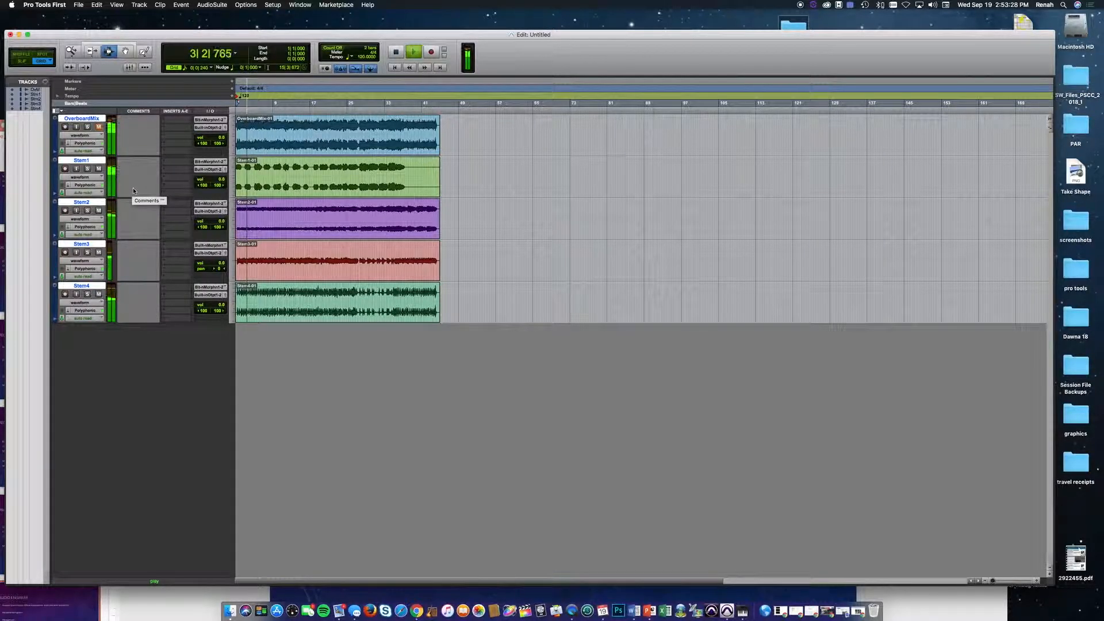
key(space)
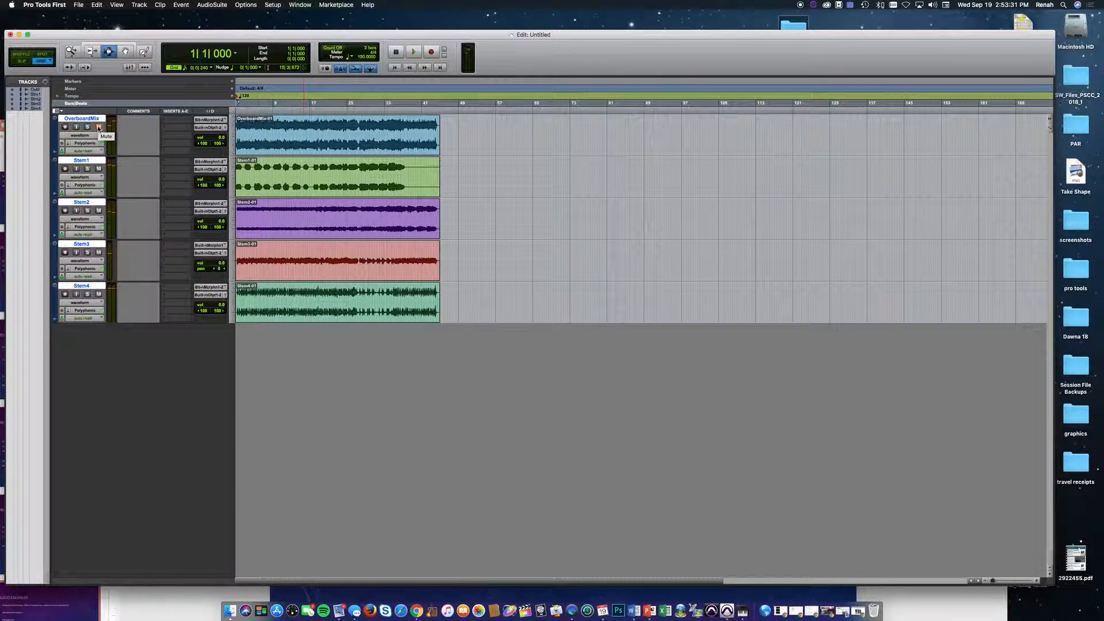
Audition the Stem1 track on its own in solo, stop playback, and rename the track as Vox1 Male
click(88, 169)
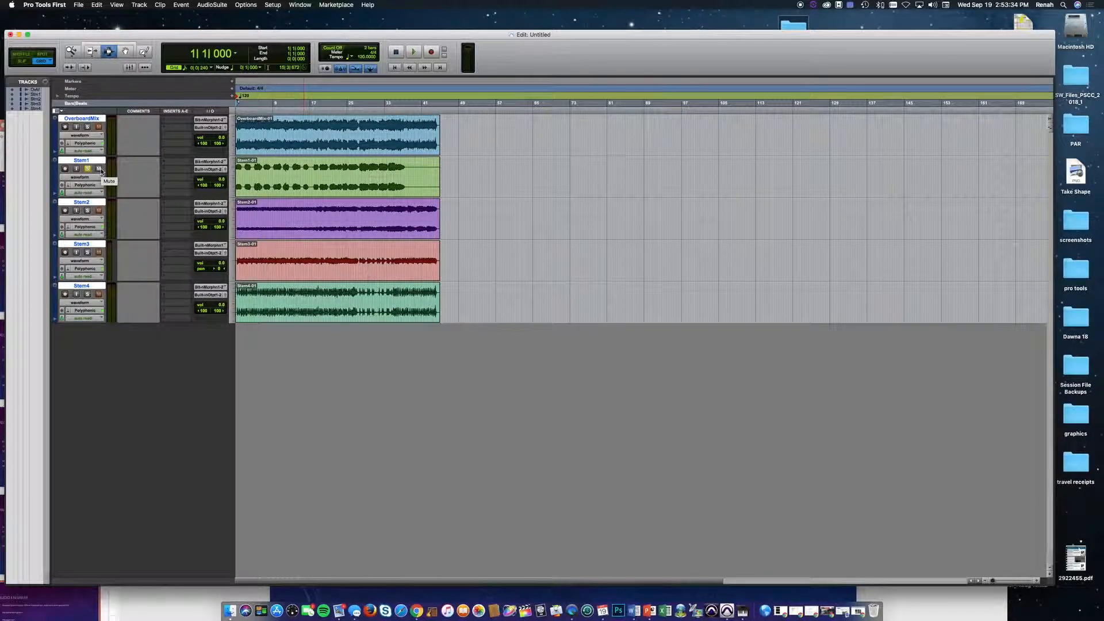
key(space)
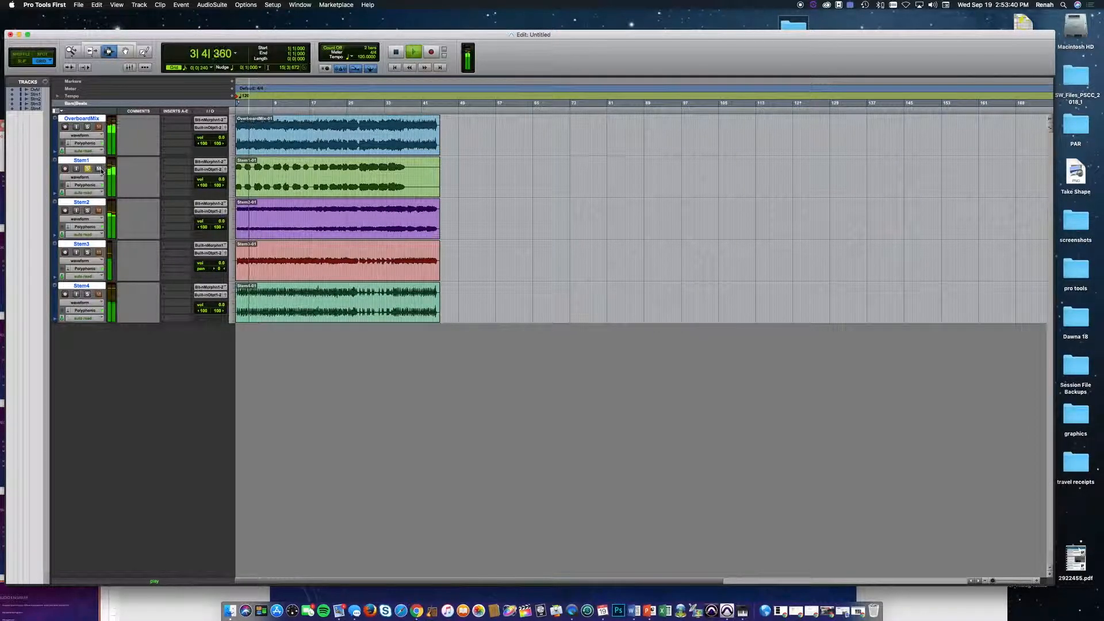
key(space)
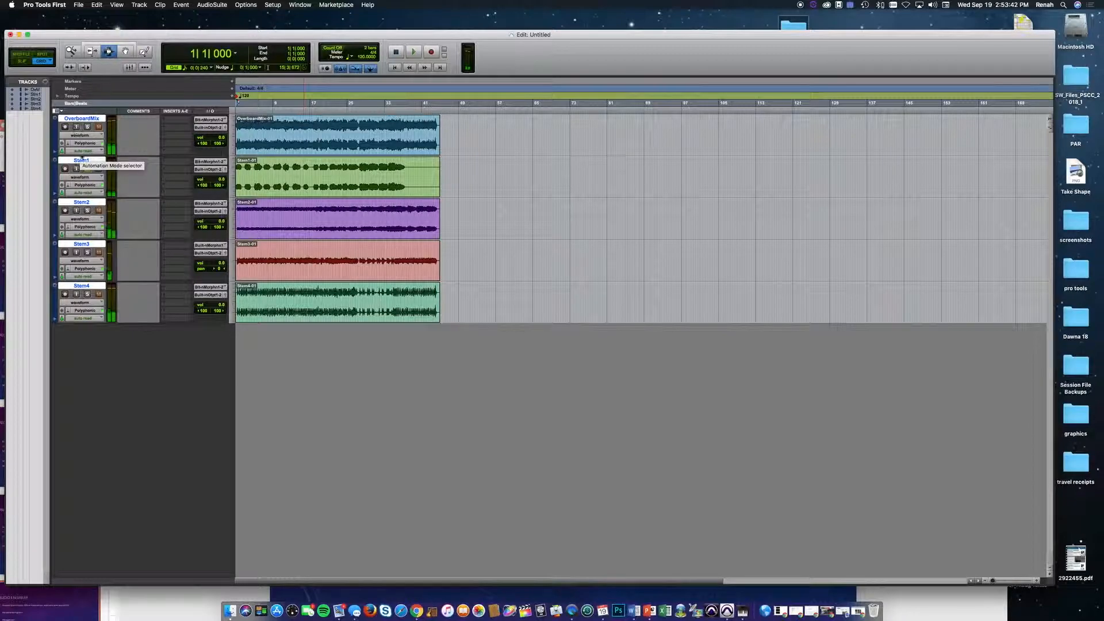
double_click(82, 161)
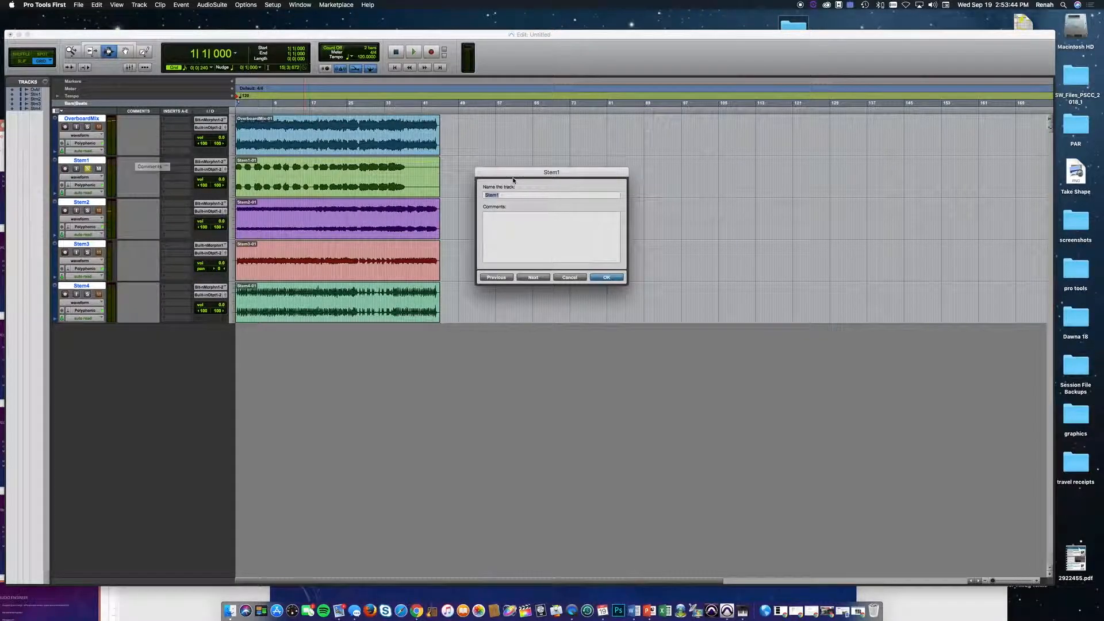
text(Vox1 Male)
click(598, 279)
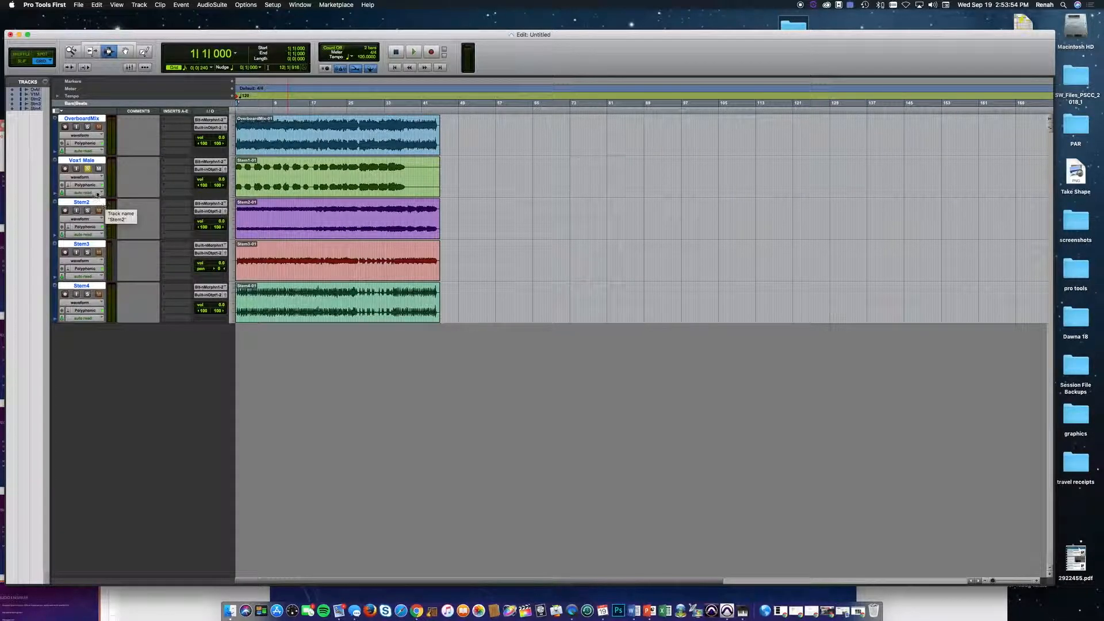
Solo the Stem2 track, start playback from the beginning, and rename the track as Rhythm G
click(88, 211)
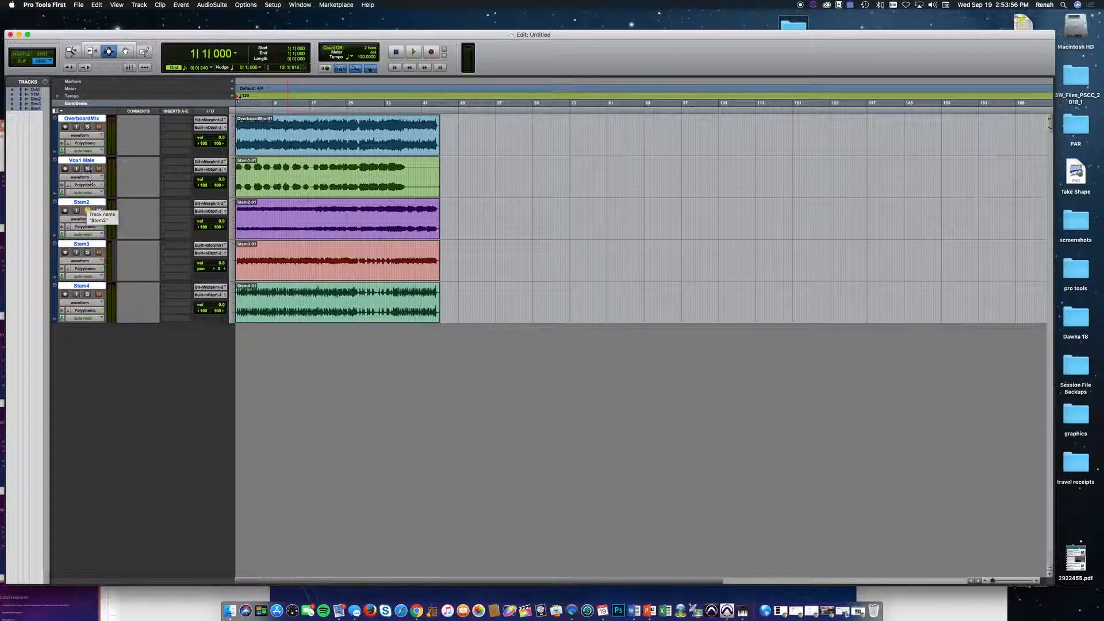
key(space)
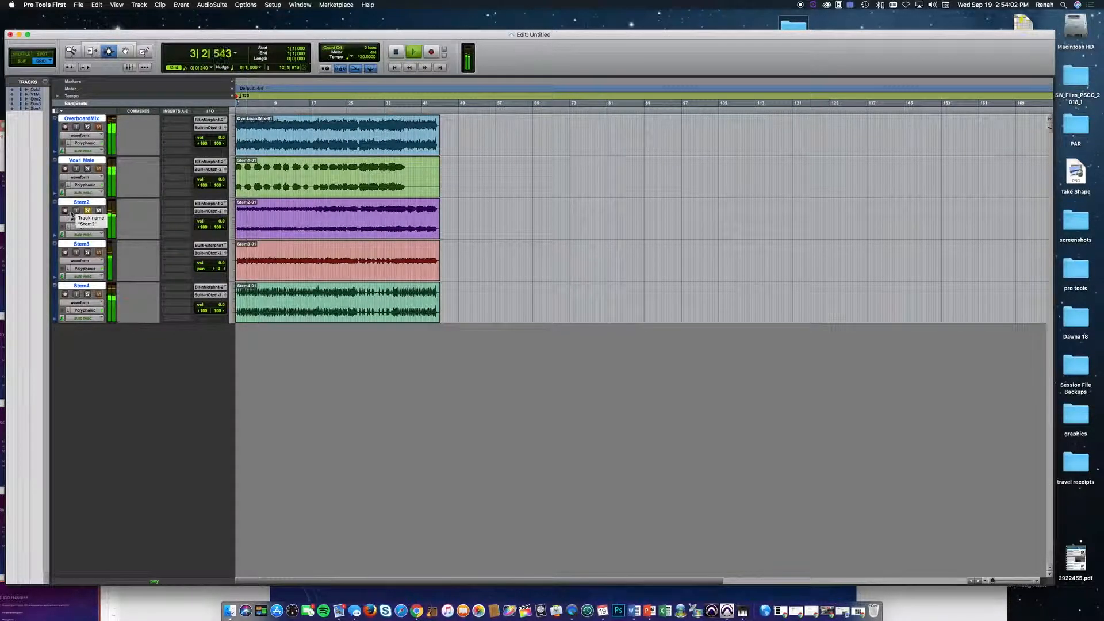
double_click(130, 211)
text(guid)
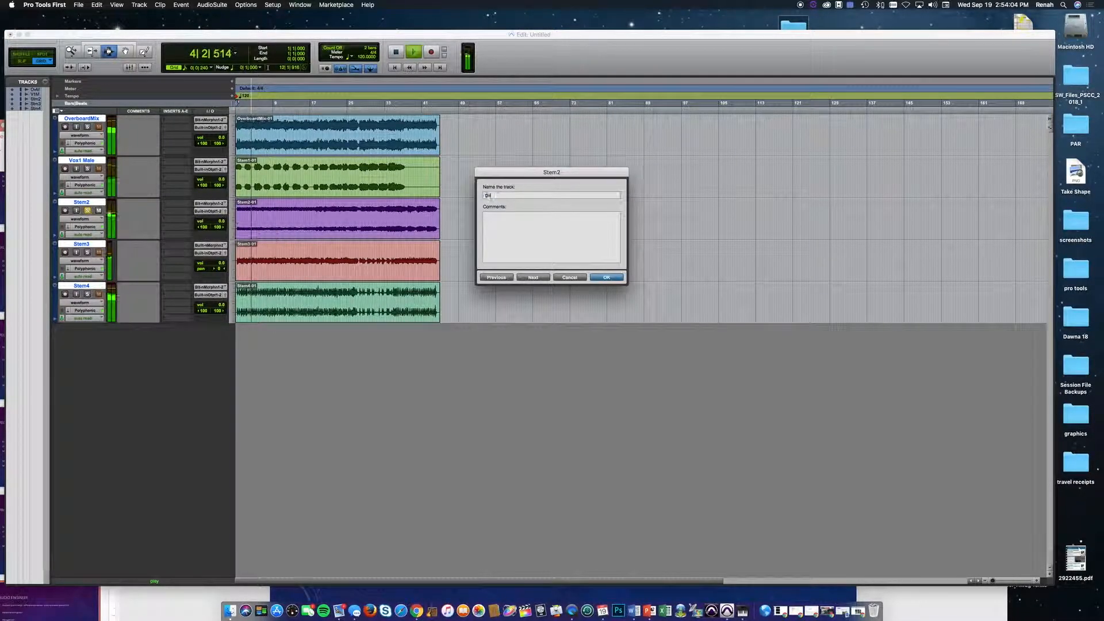
key(BackSpace)
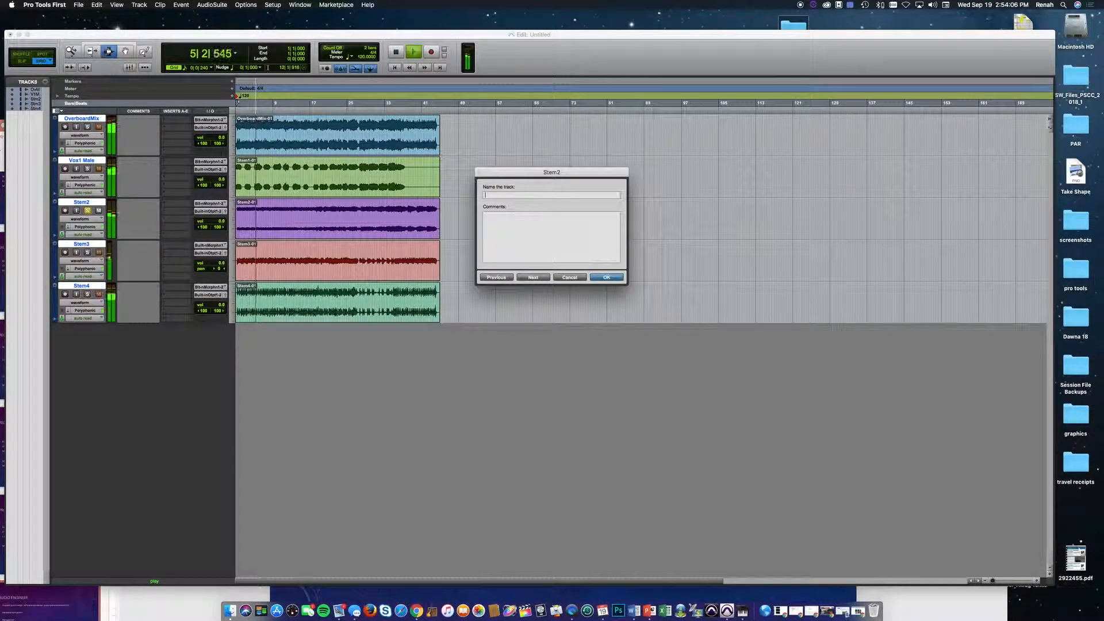
text(Rhythm G)
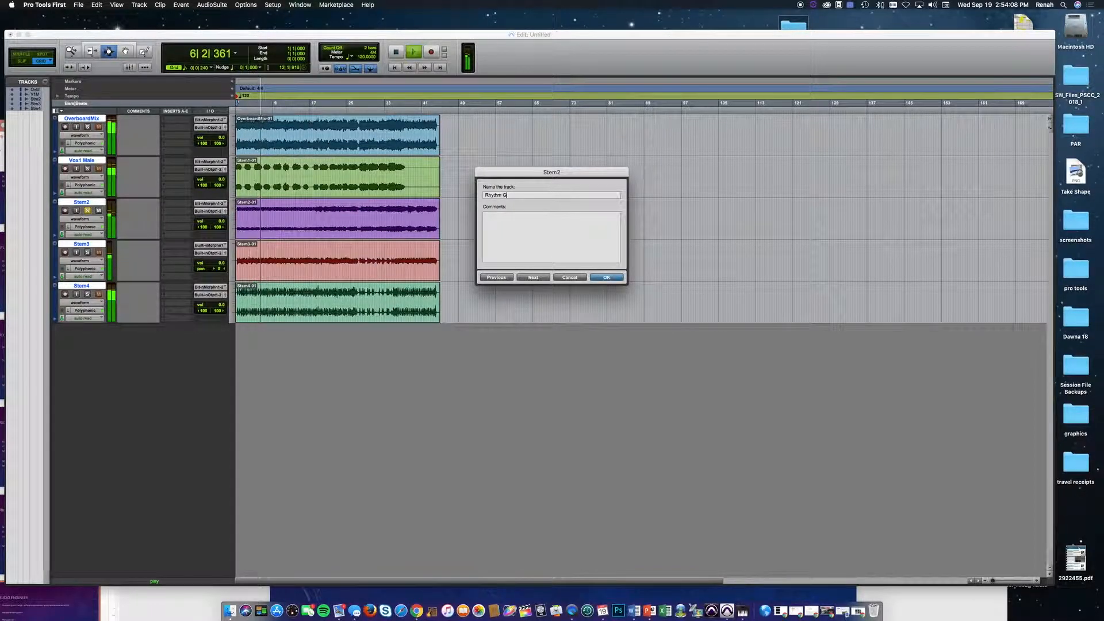
key(Return)
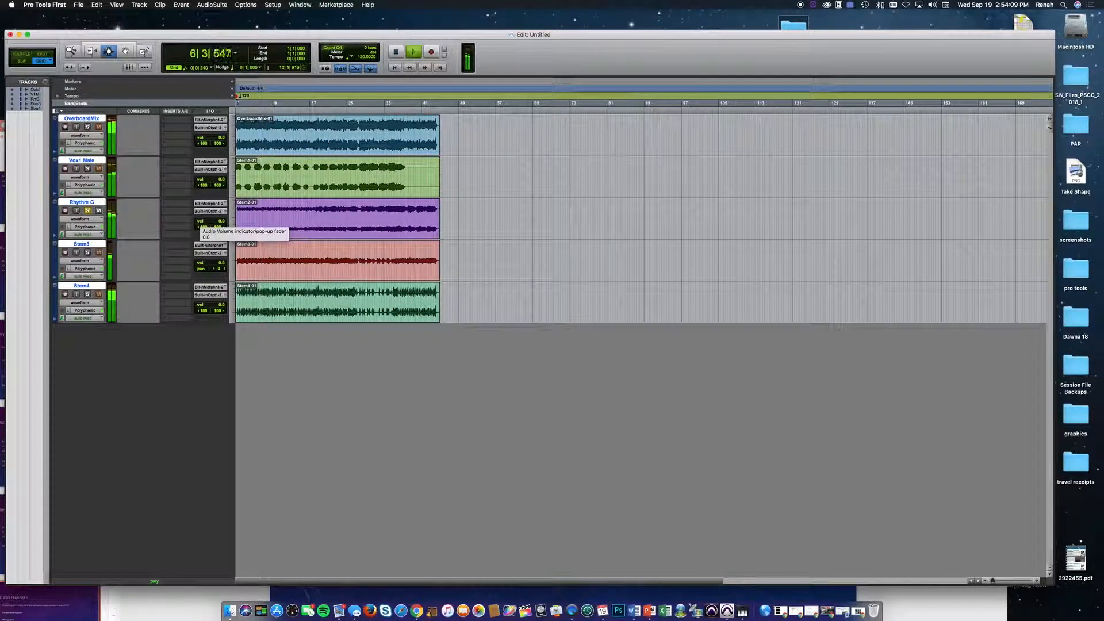
Switch the solo from Rhythm G to the Stem3 track during playback and rename Stem3 as Bass G
click(87, 211)
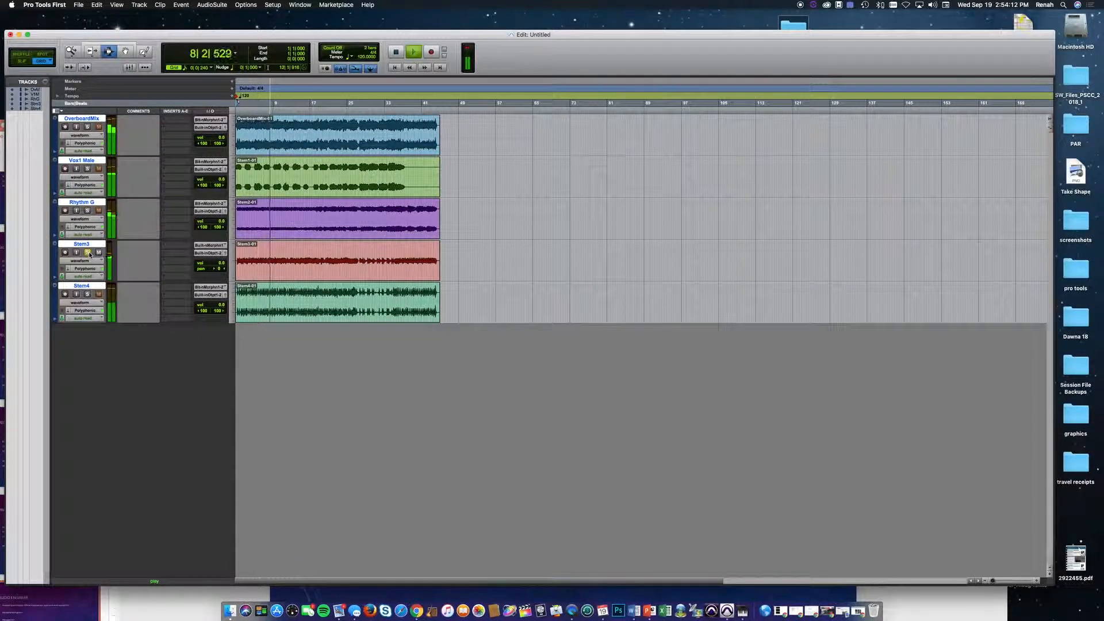
double_click(87, 244)
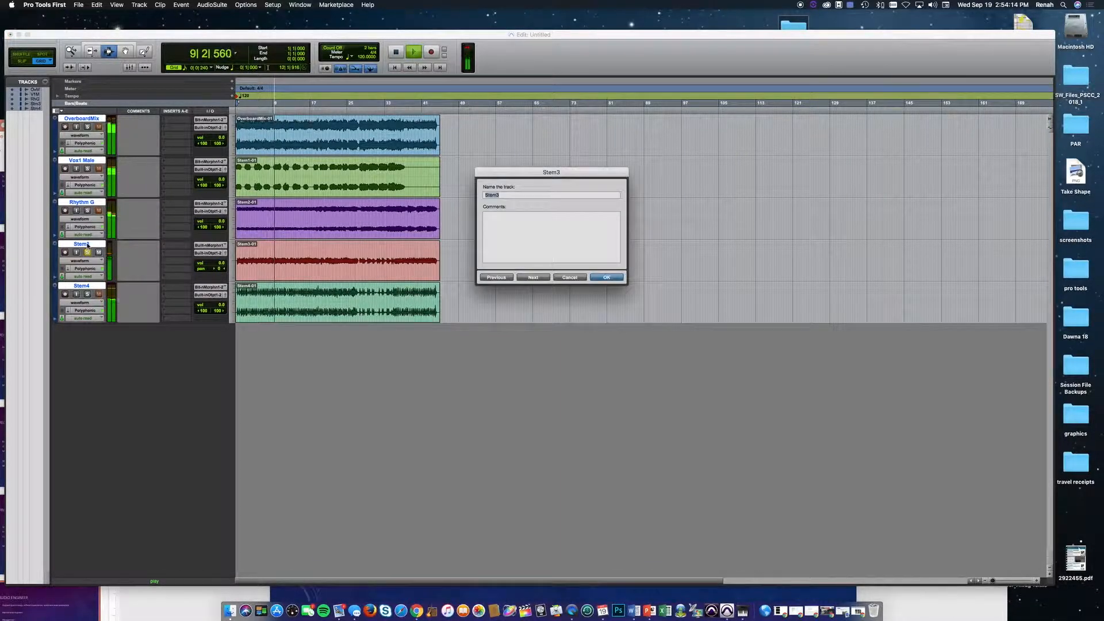
text(Bass)
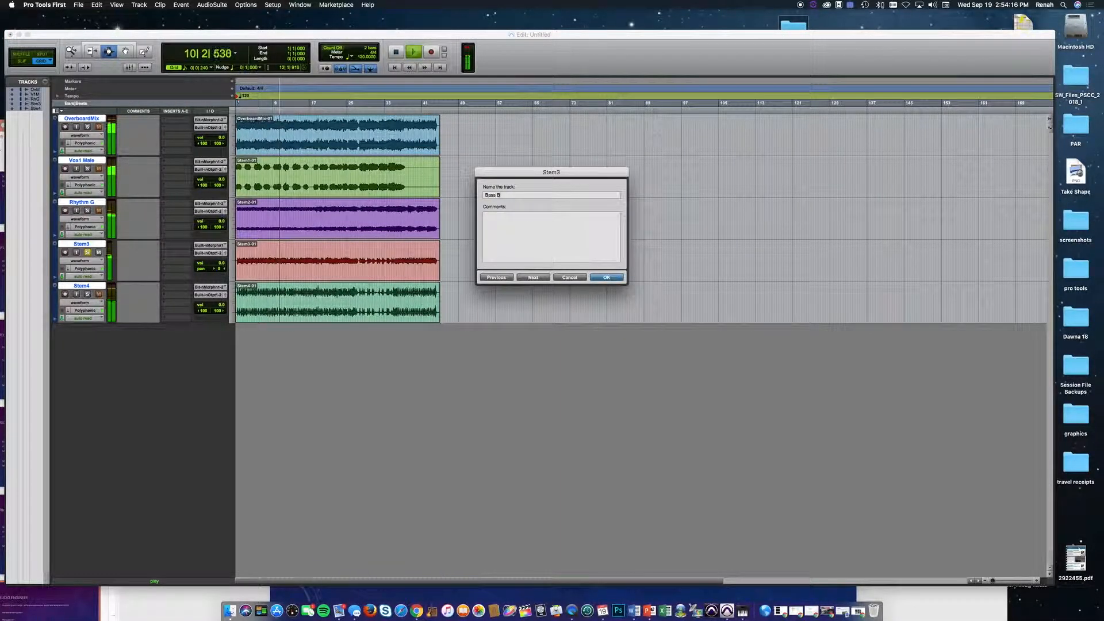
text( G)
key(Return)
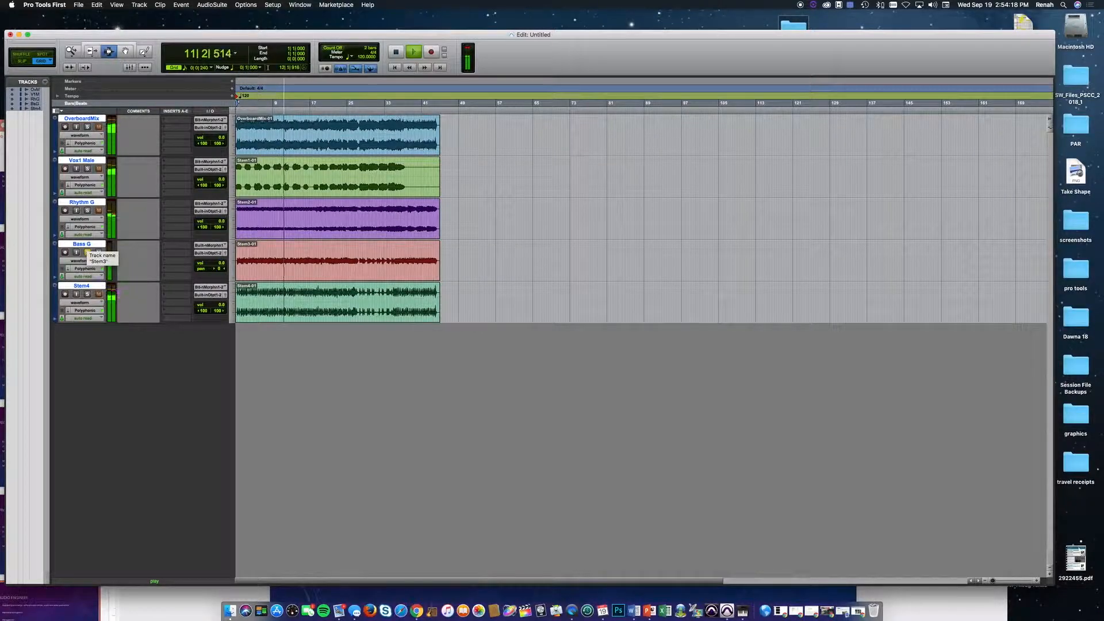
Solo the Stem4 track, rename it as Drums, and end the solo to play all tracks before stopping playback
click(87, 294)
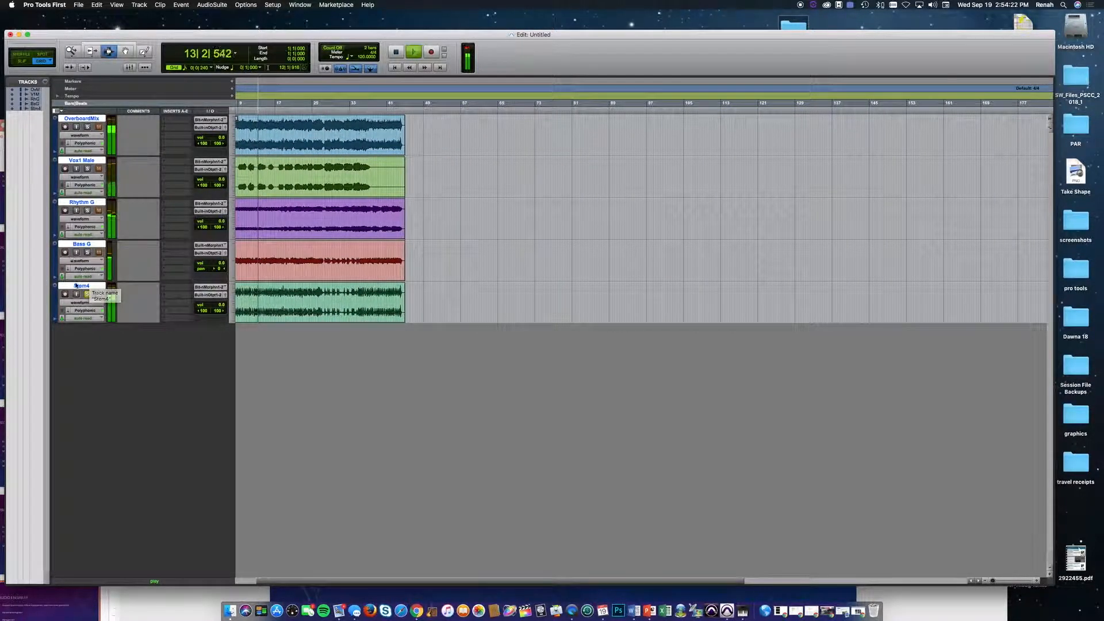
double_click(79, 287)
text(Drums)
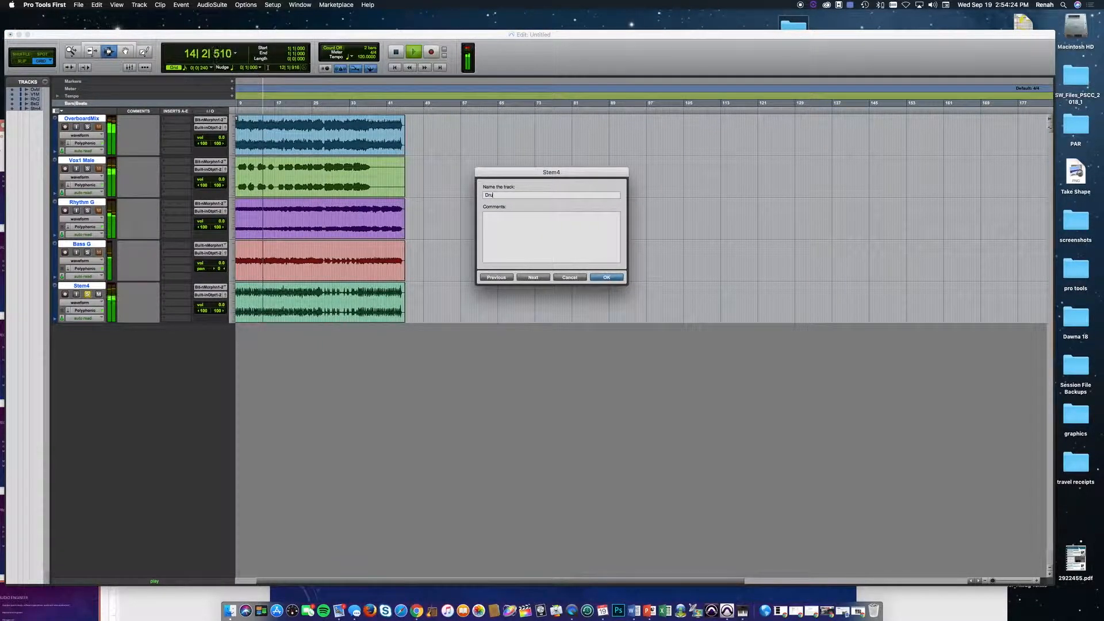
click(607, 278)
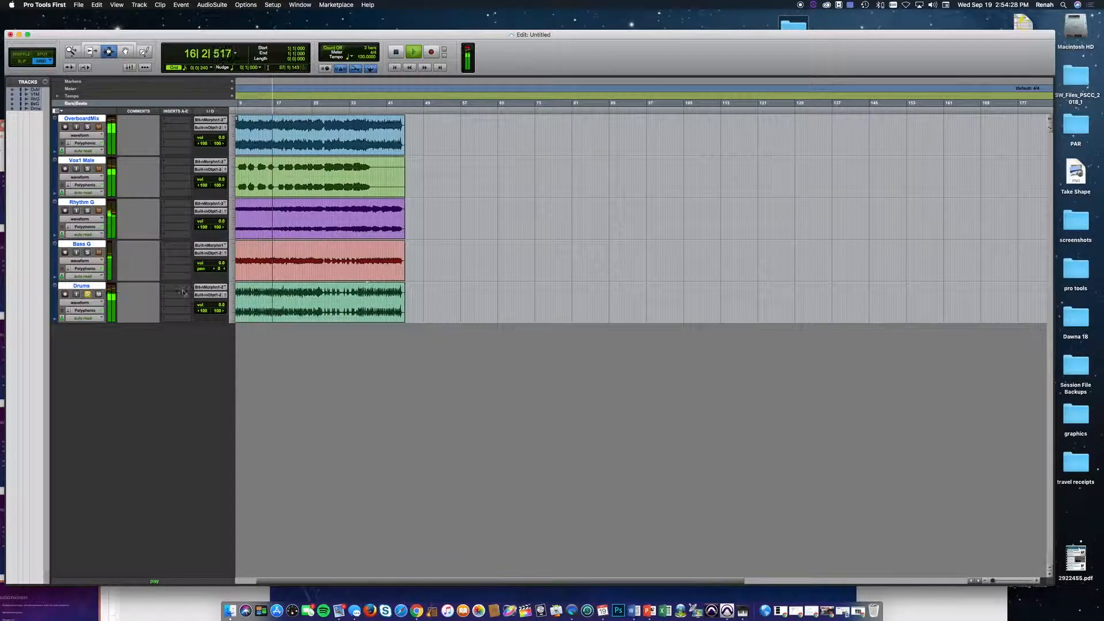
click(88, 294)
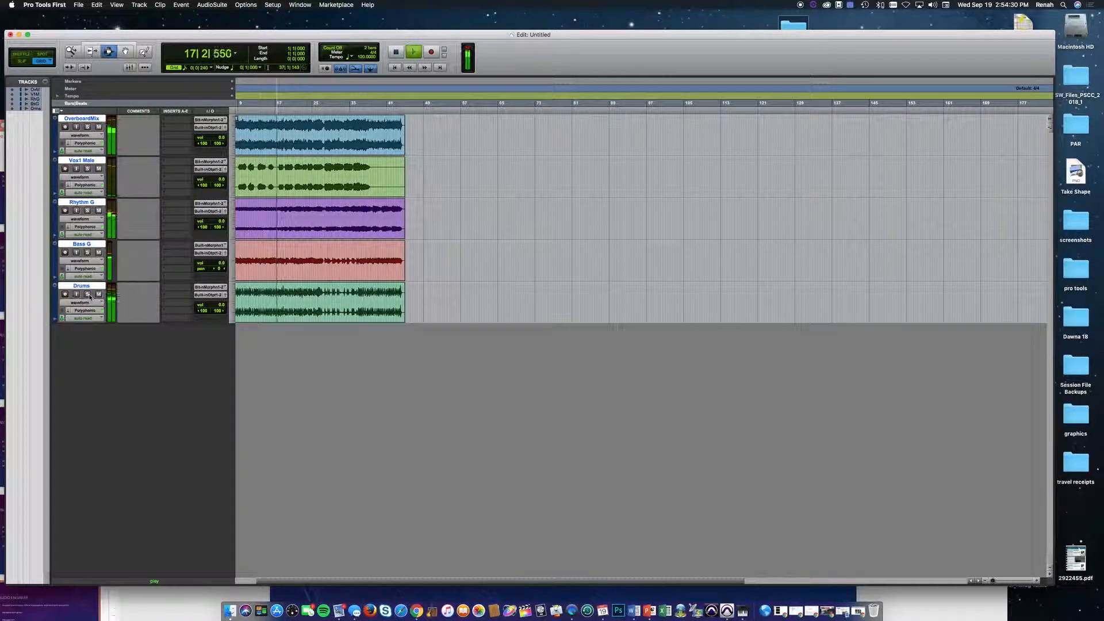
key(space)
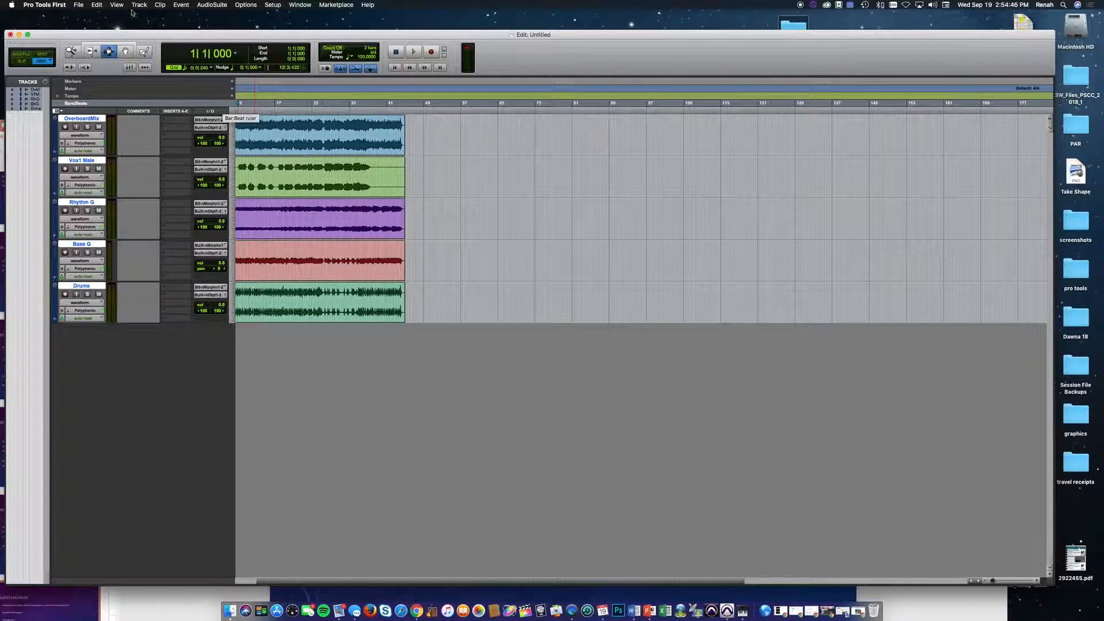
click(76, 5)
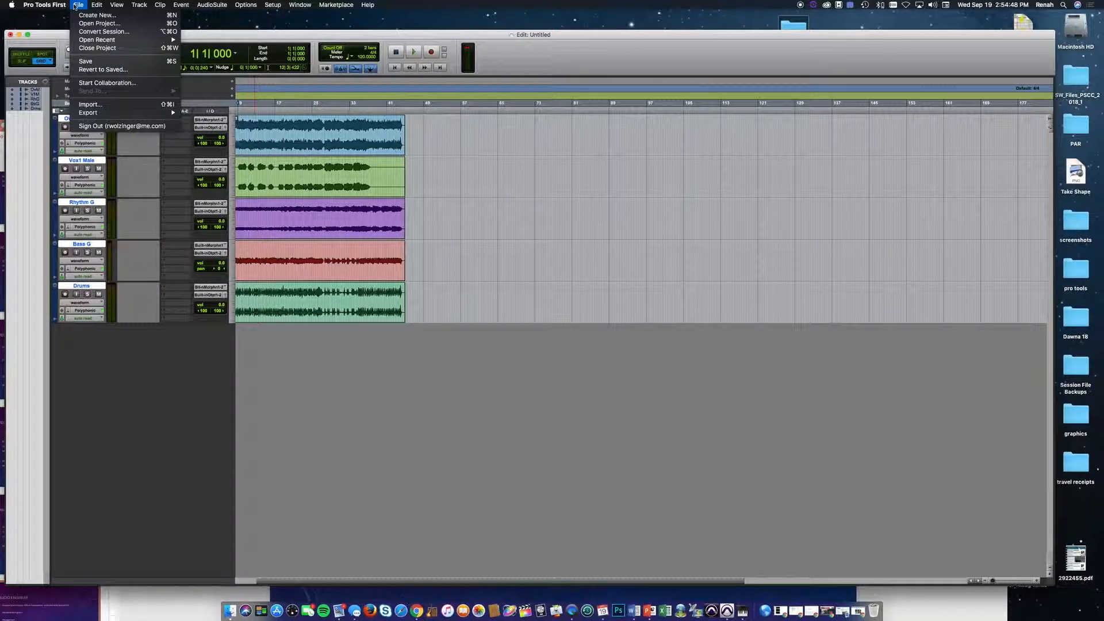
click(75, 6)
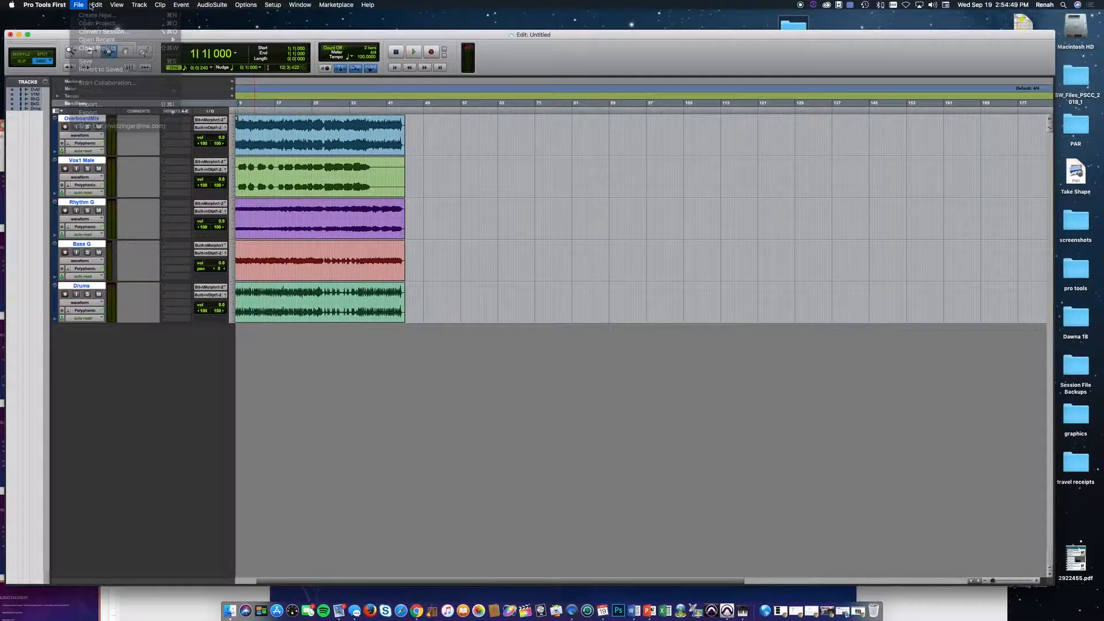
click(139, 5)
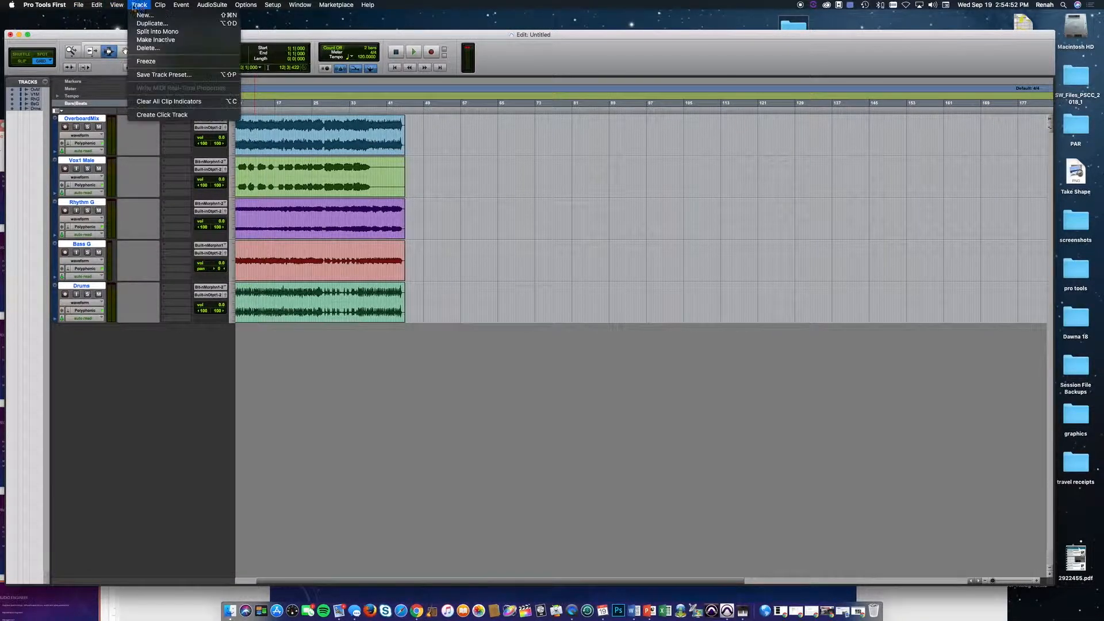
mouse_move(79, 5)
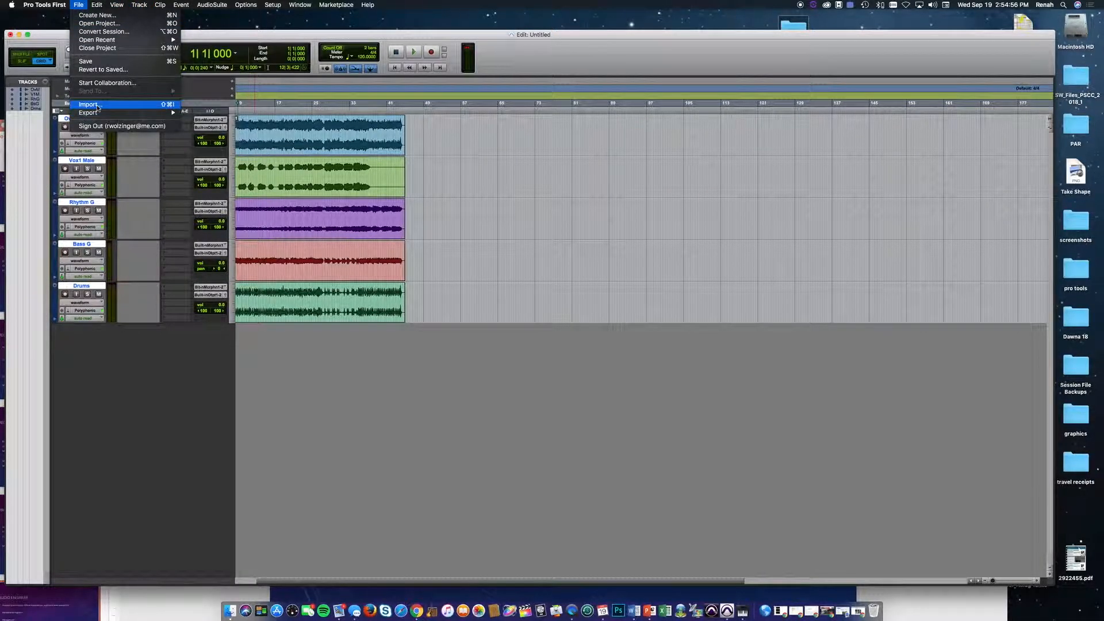
click(78, 5)
click(139, 5)
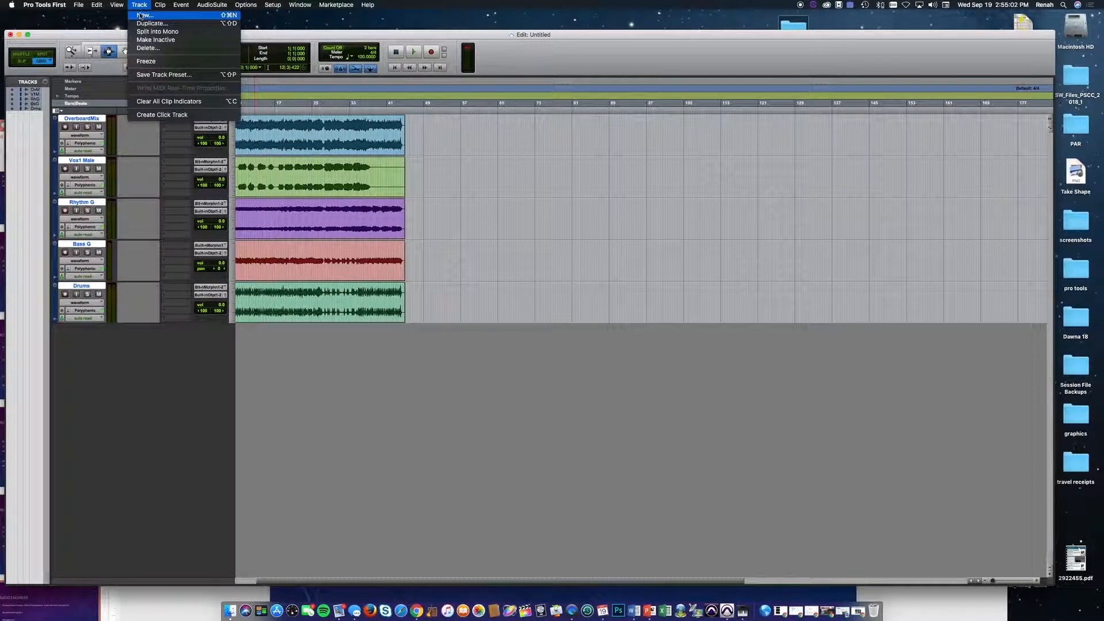
Open the hardware setup to examine the Built-in Output audio device, close it, and return to the Pro Tools First Edit window
click(247, 5)
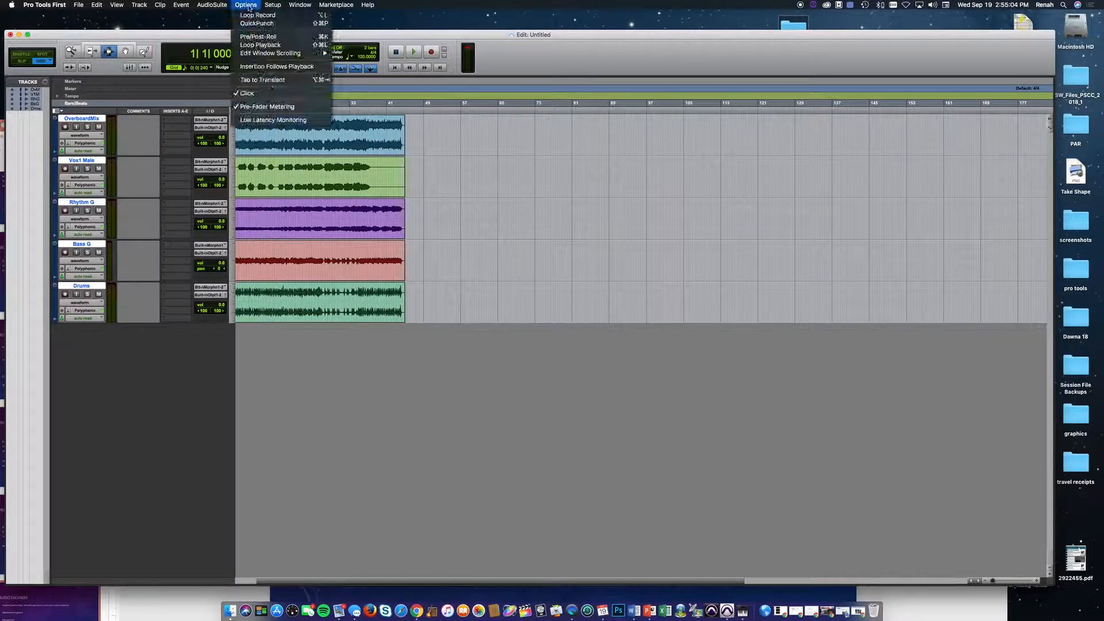
mouse_move(268, 7)
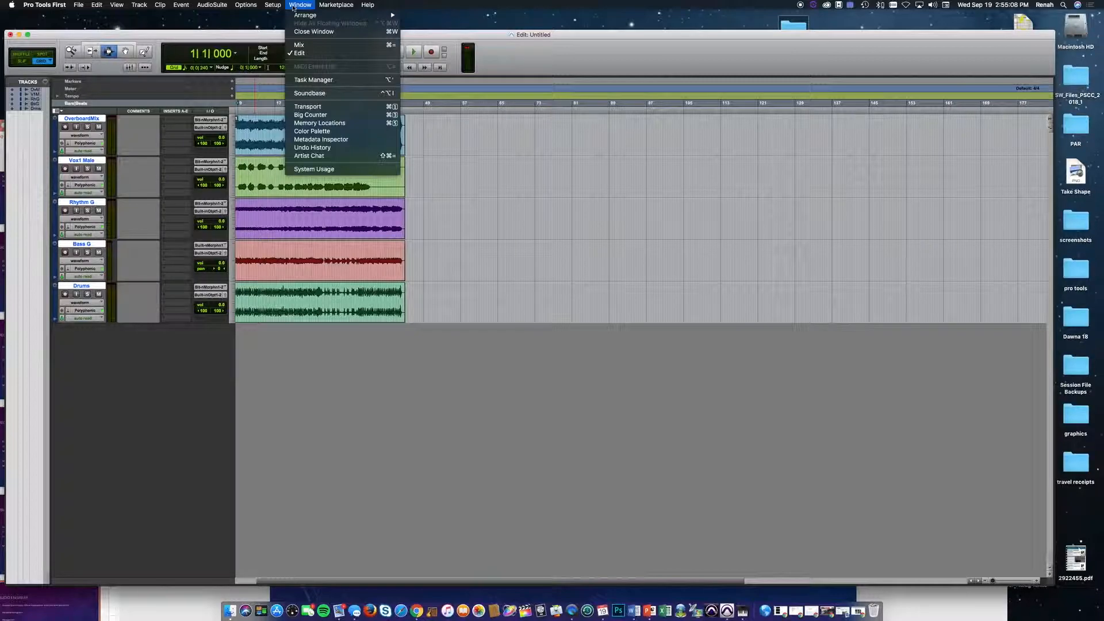
mouse_move(225, 6)
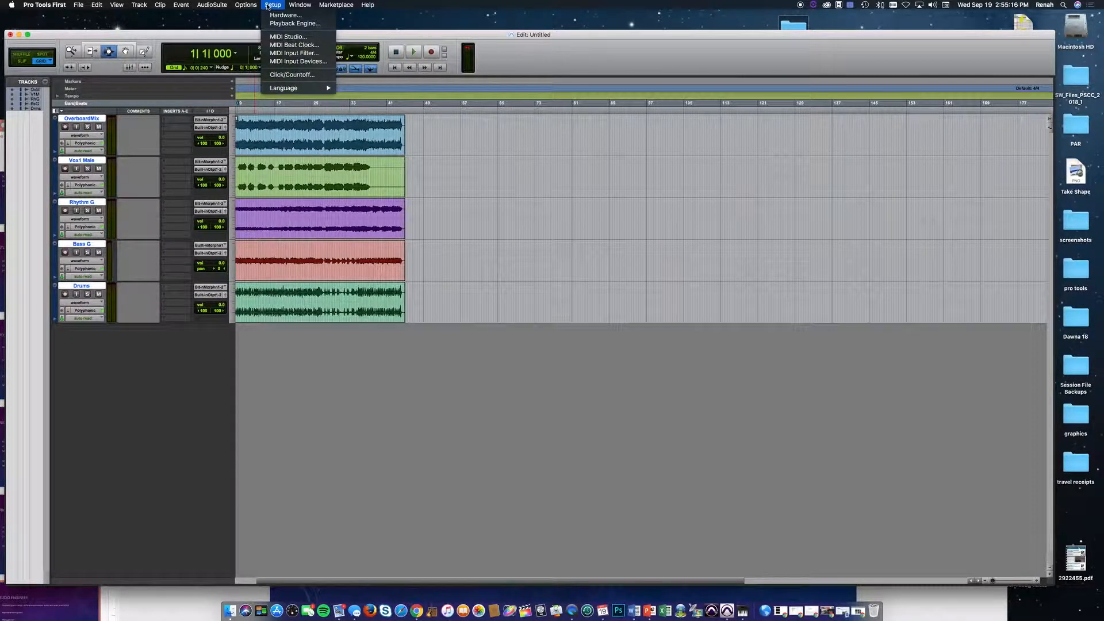
click(277, 14)
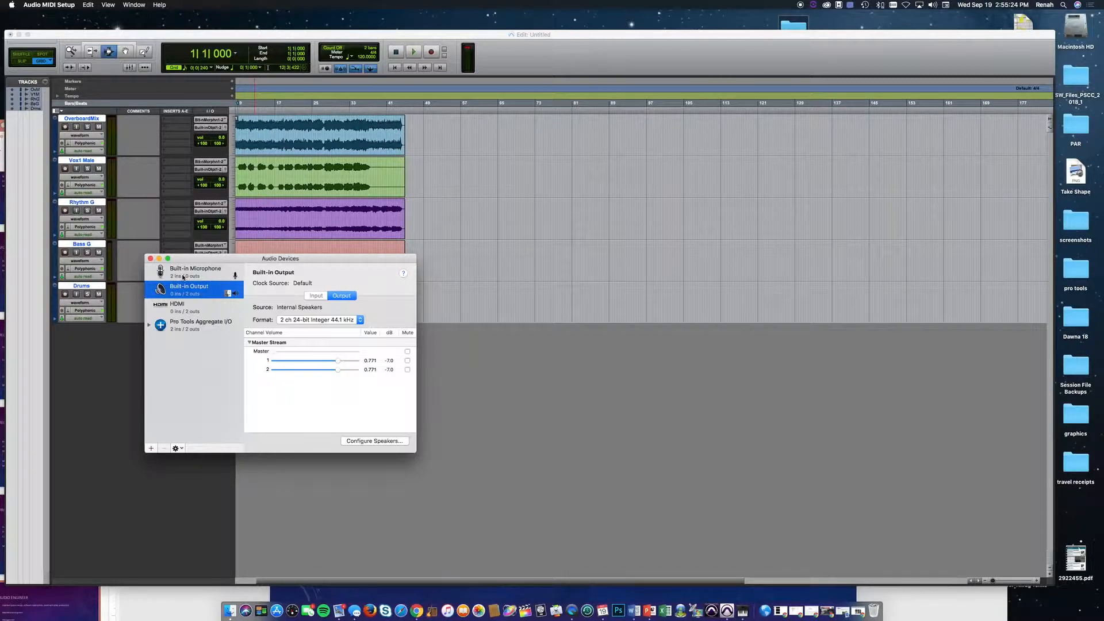
click(150, 258)
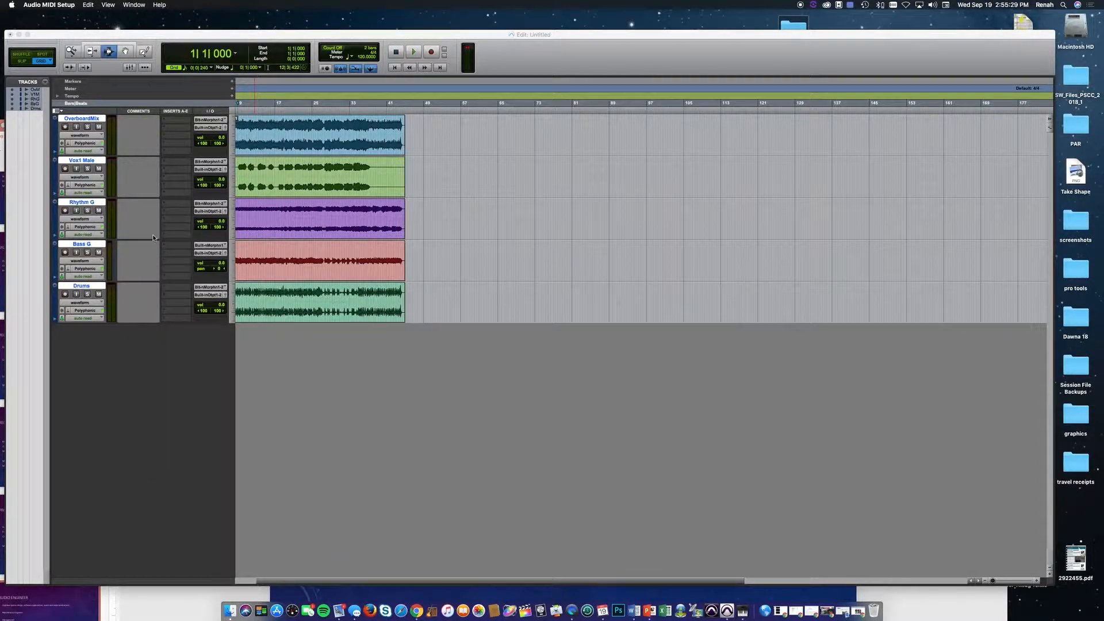
click(129, 37)
Check the Playback Engine settings, close them, and shift the Edit window slightly upward
click(244, 5)
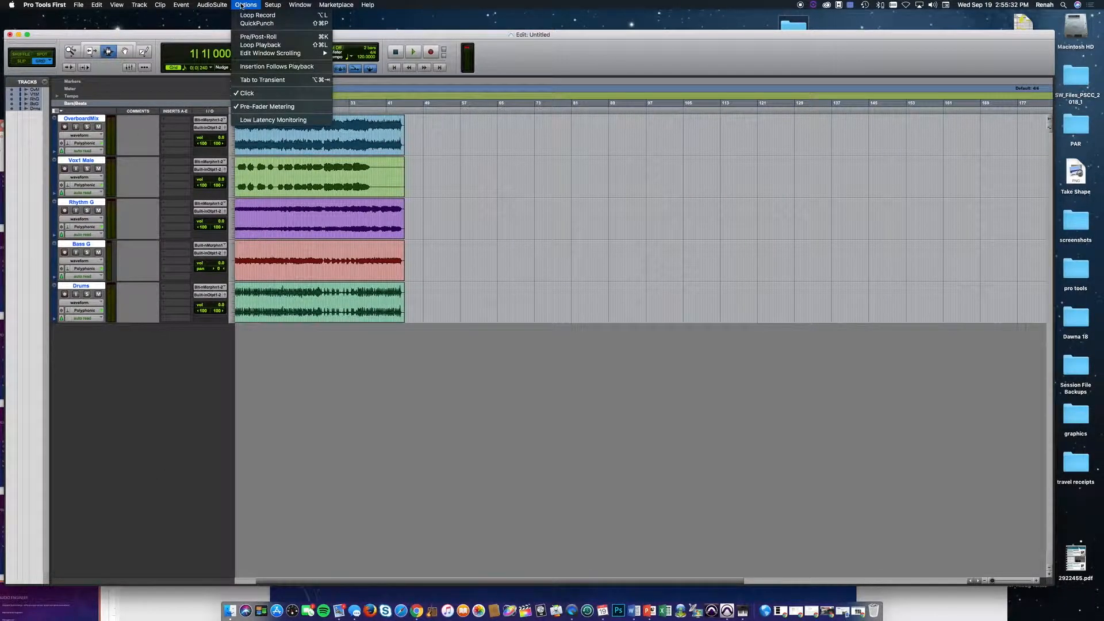
mouse_move(273, 5)
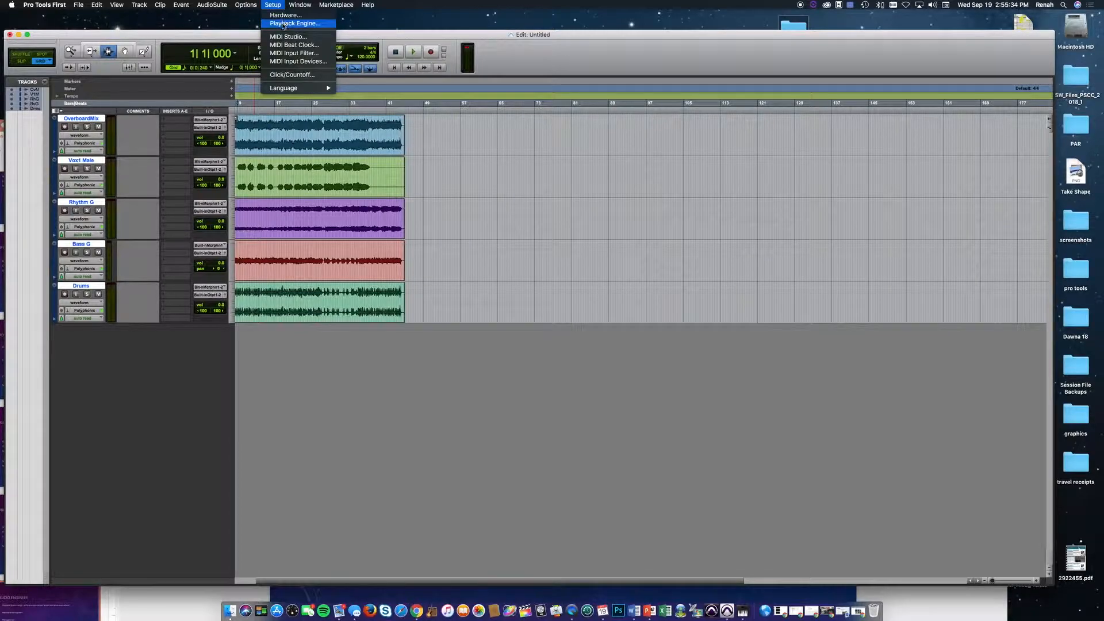
click(282, 24)
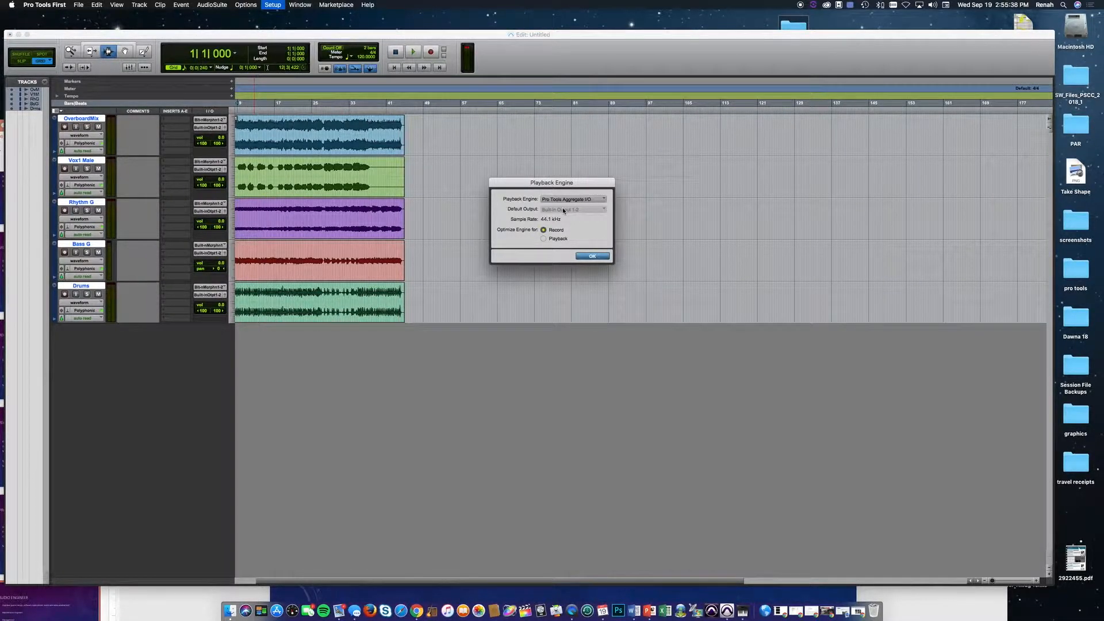
click(591, 256)
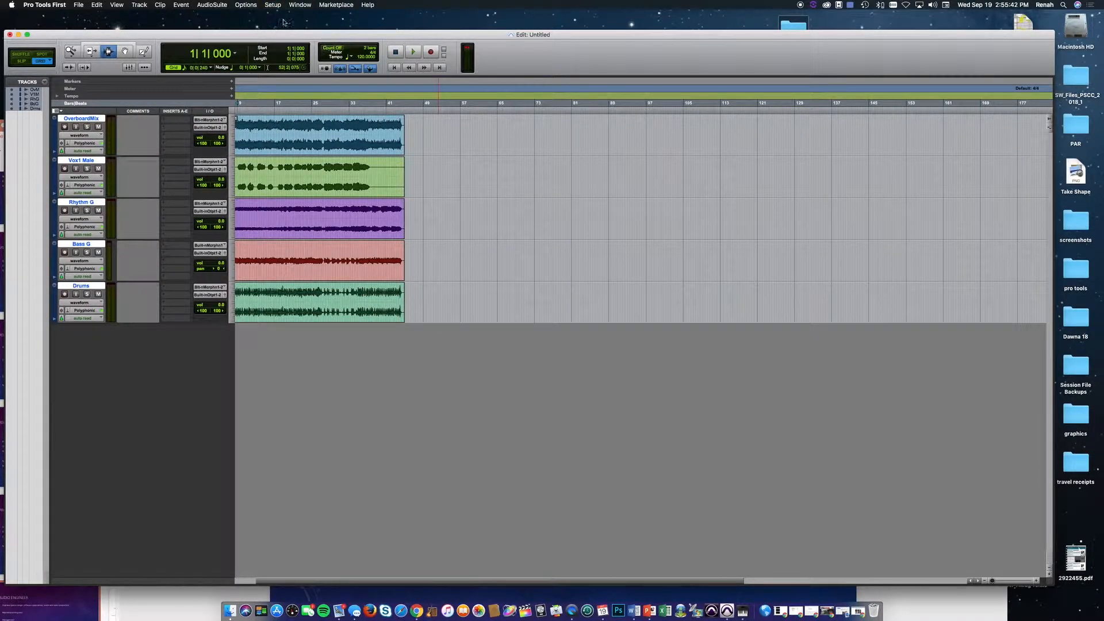
drag(536, 36, 537, 29)
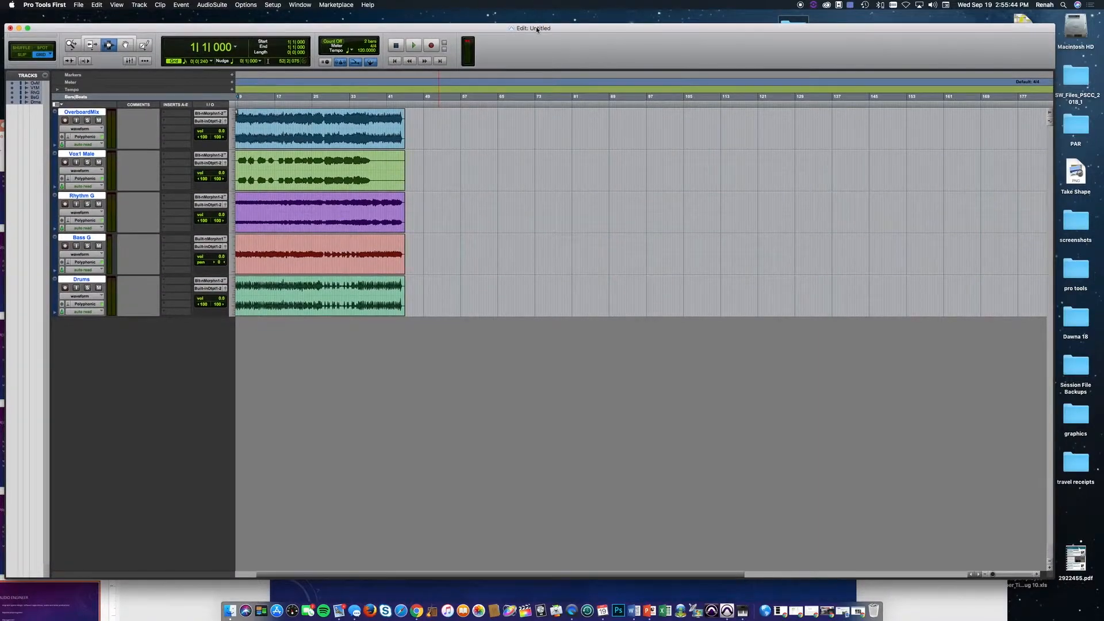